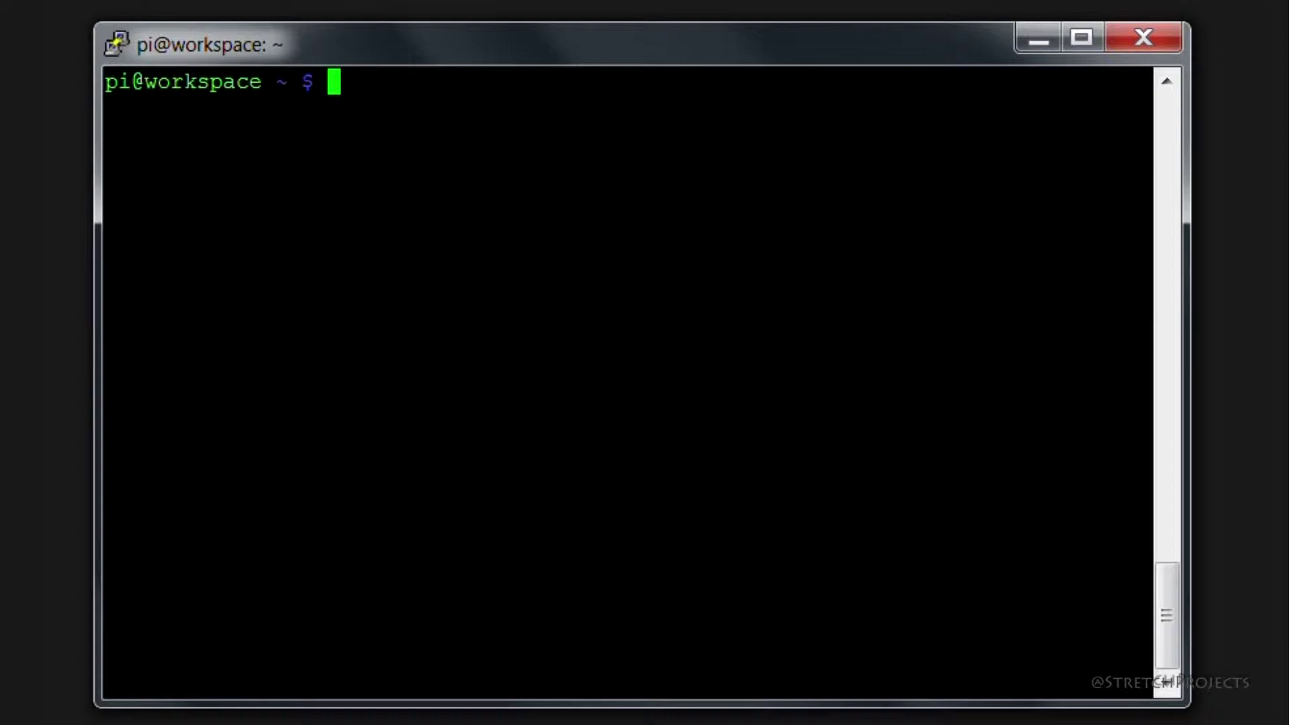
- Try launching the desktop with startx, abort the failed start, and clear the terminal
text(startx)
key(Return)
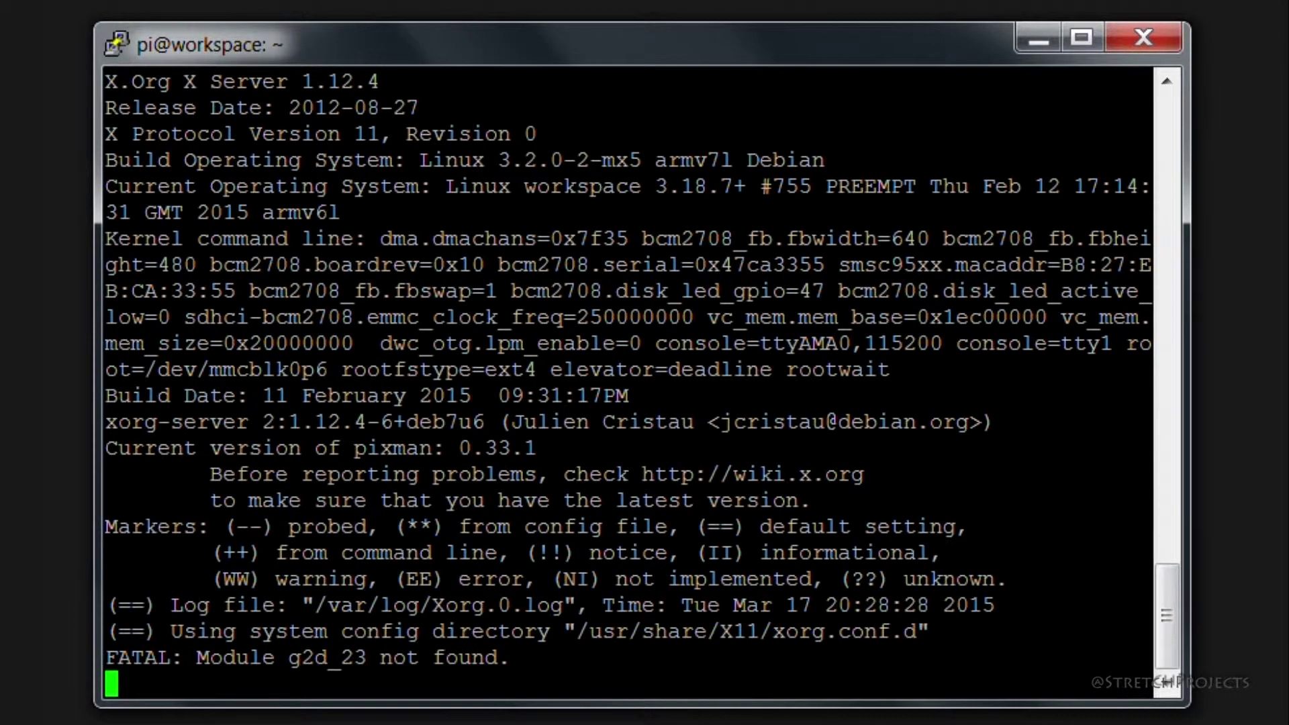
key(ctrl+c)
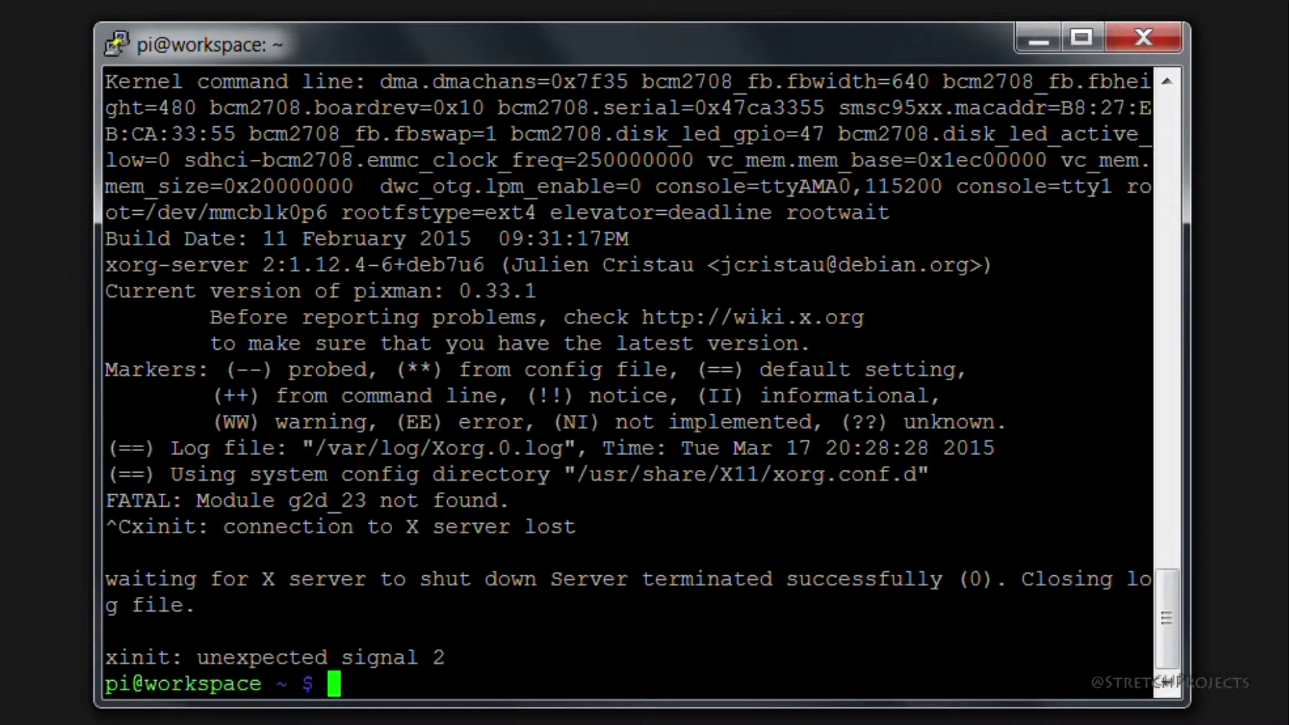
key(ctrl+l)
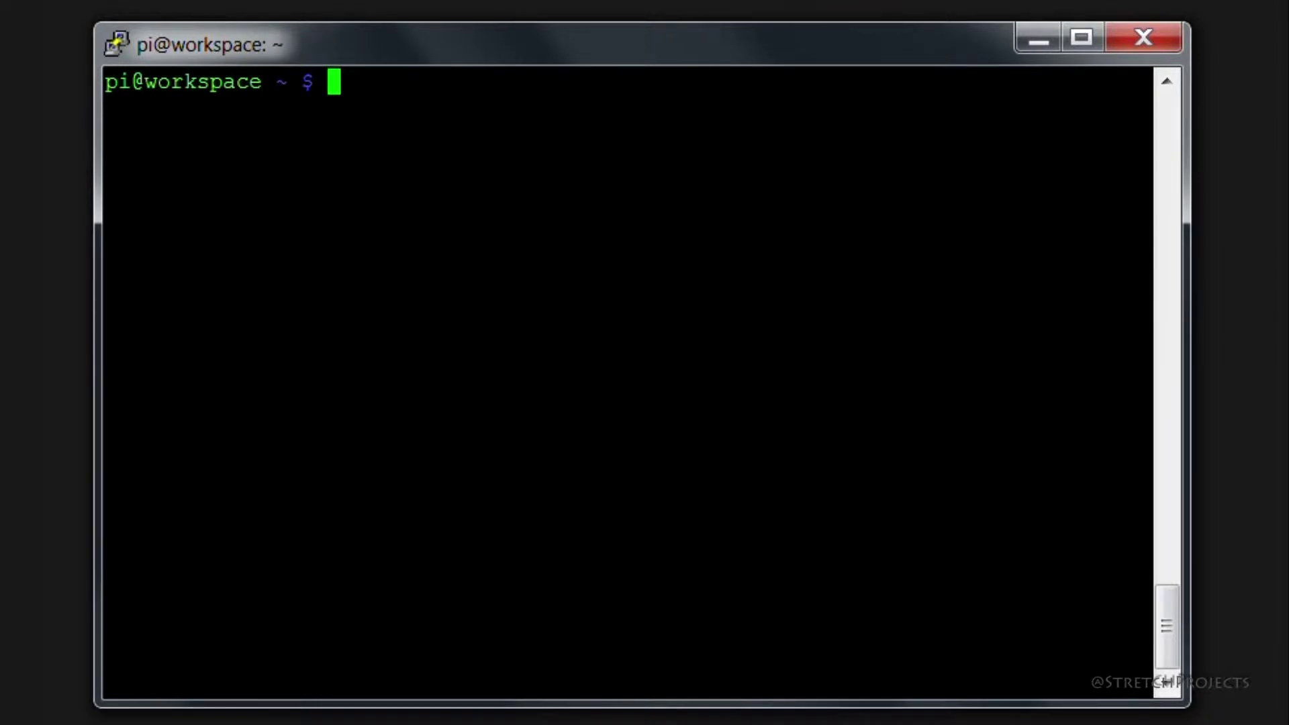
- Install the tightvncserver package with sudo apt-get, then clear the terminal
text(sudo apt-g)
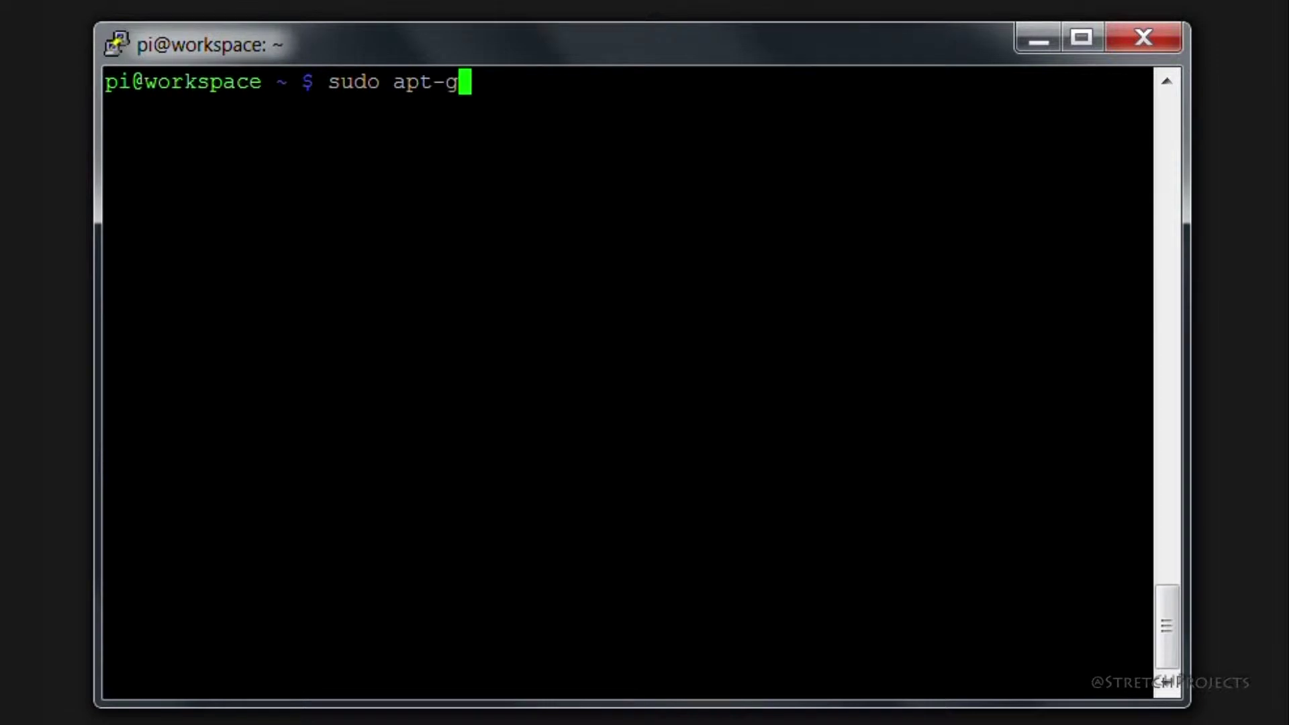
text(et instal)
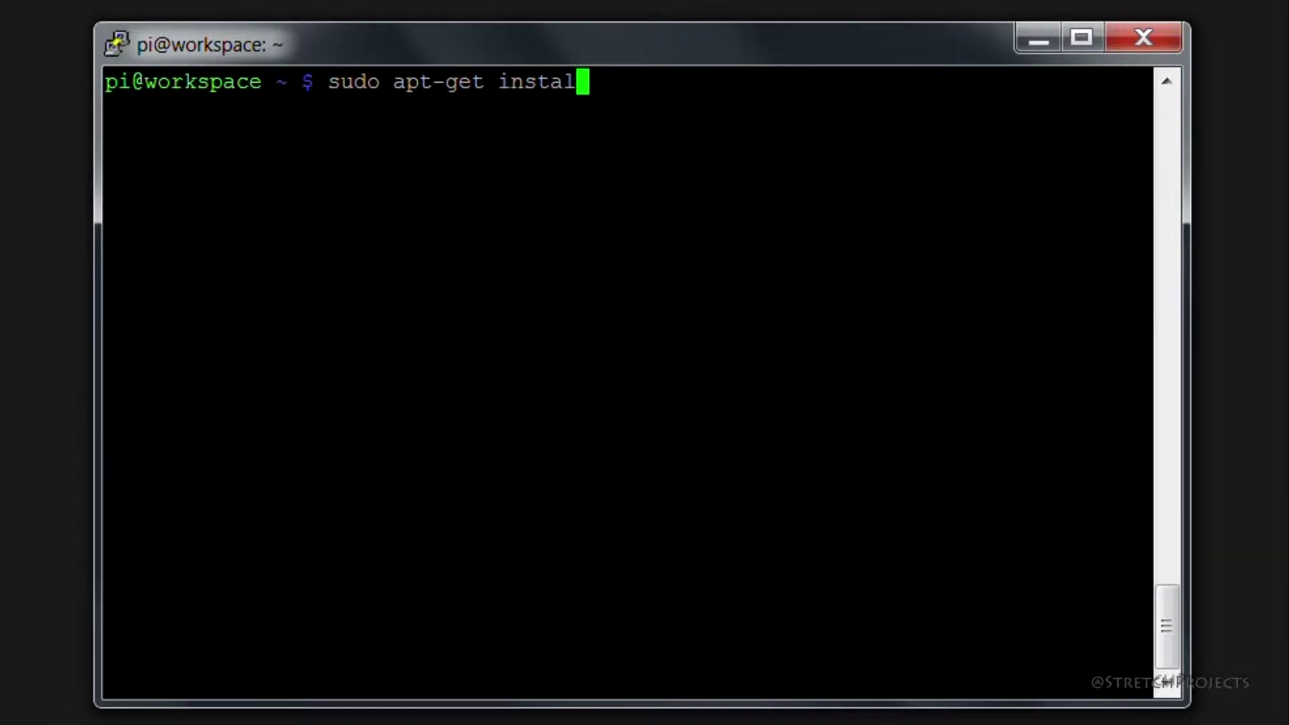
text(l tightvn)
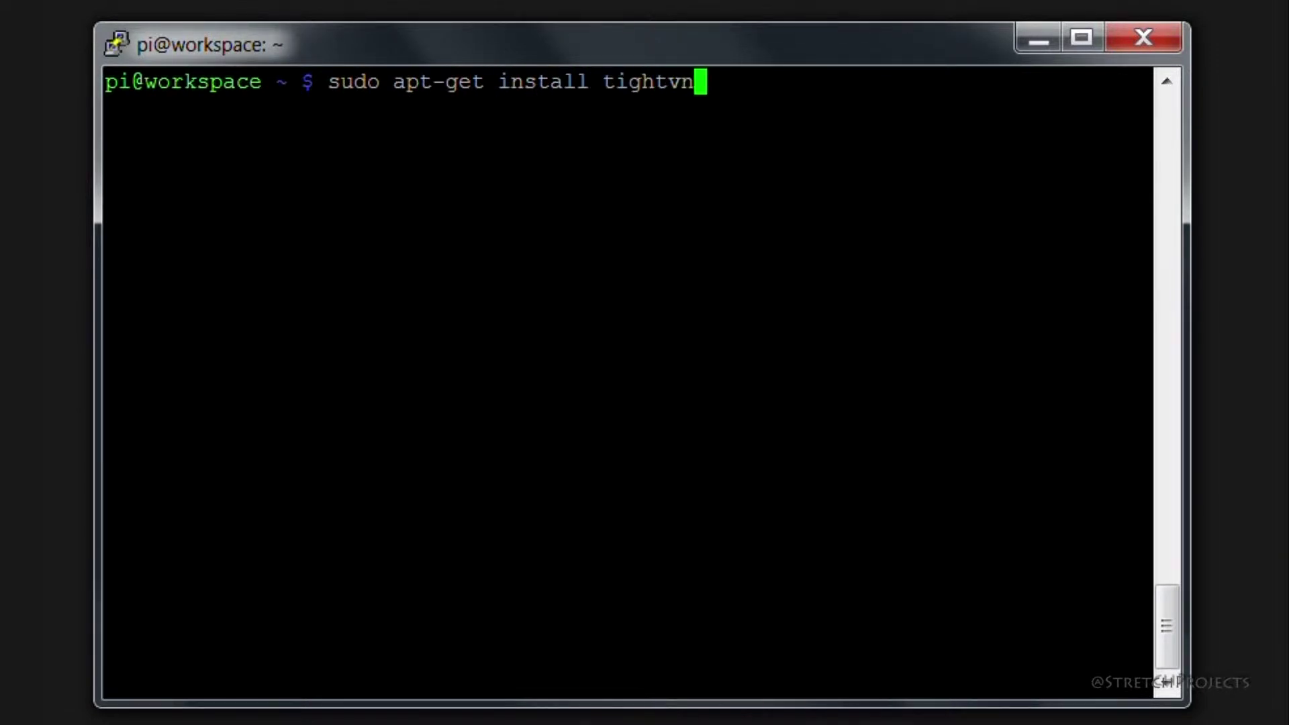
text(cserver)
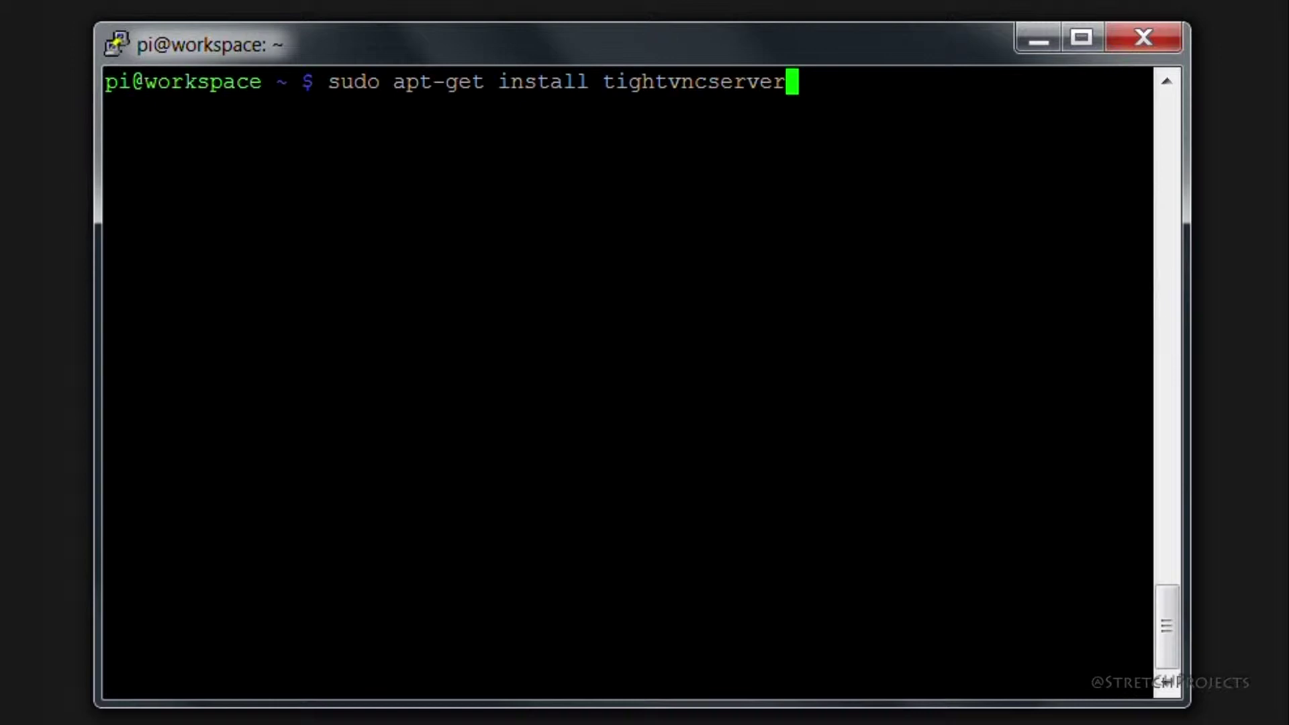
key(Return)
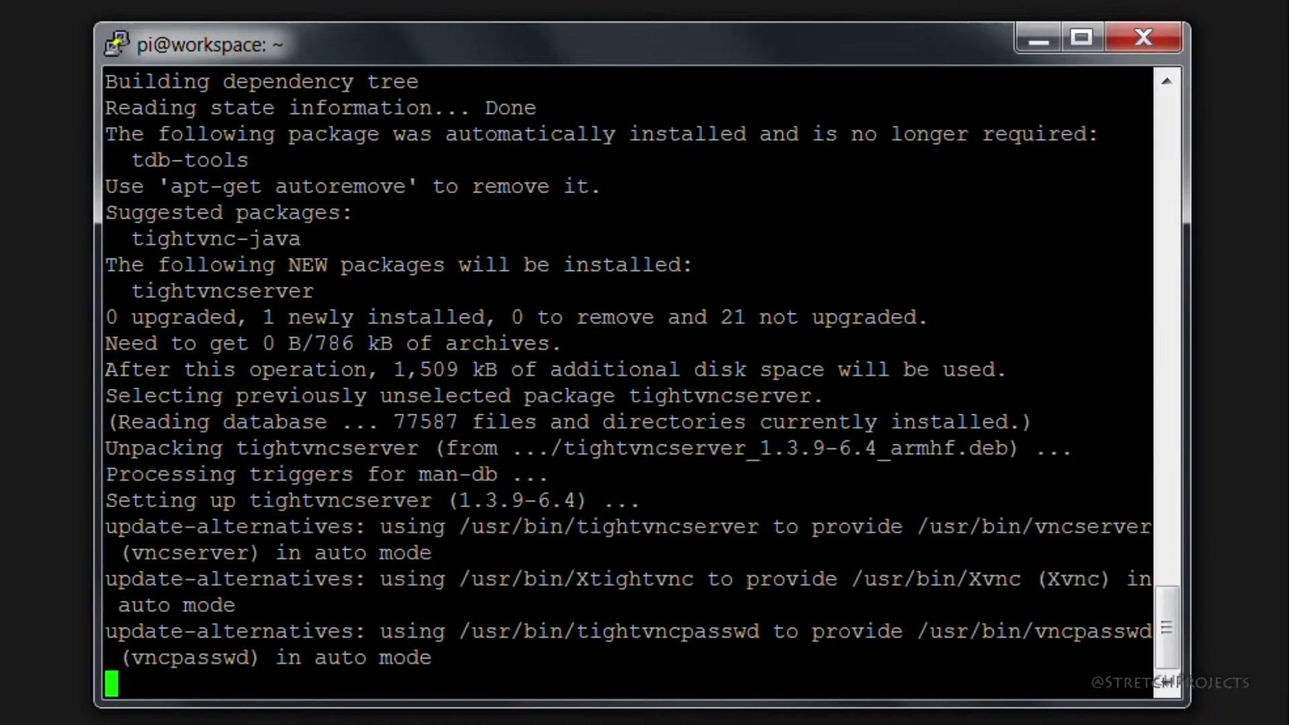
key(ctrl+l)
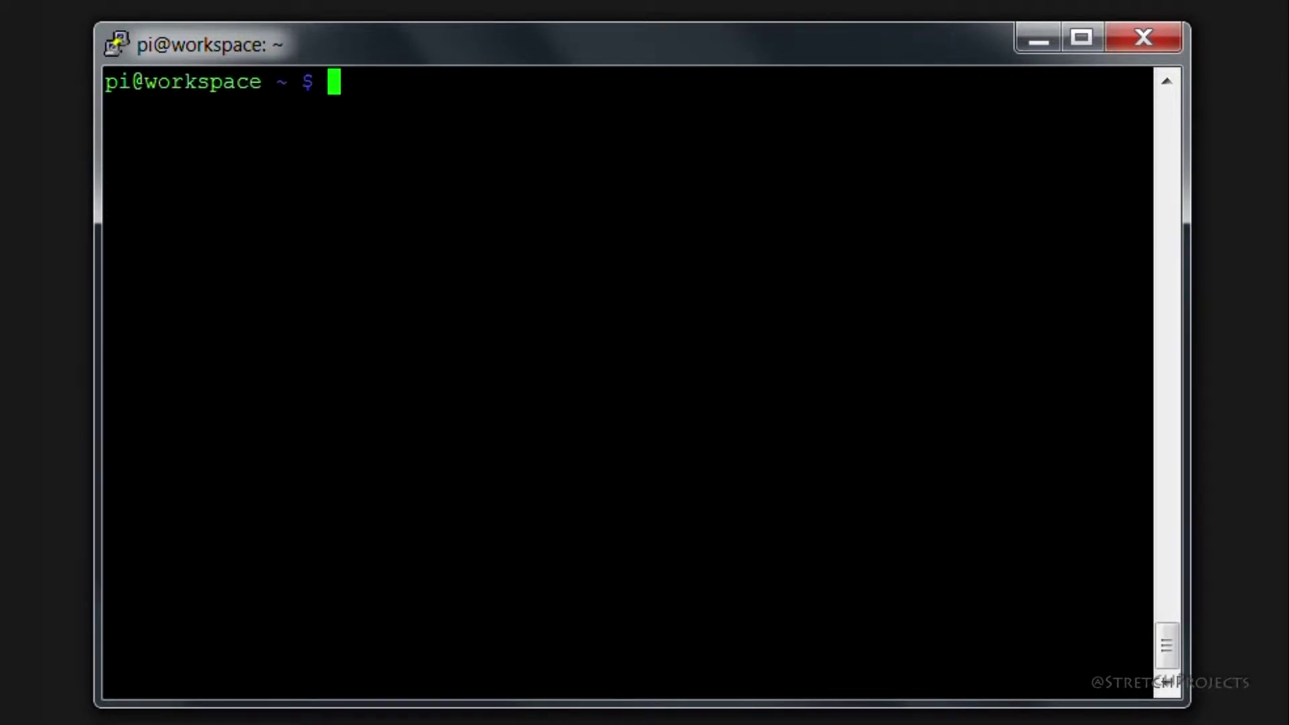
- Run tightvncserver, enter and verify an access password, answer n to view-only, then clear the screen
text(tight)
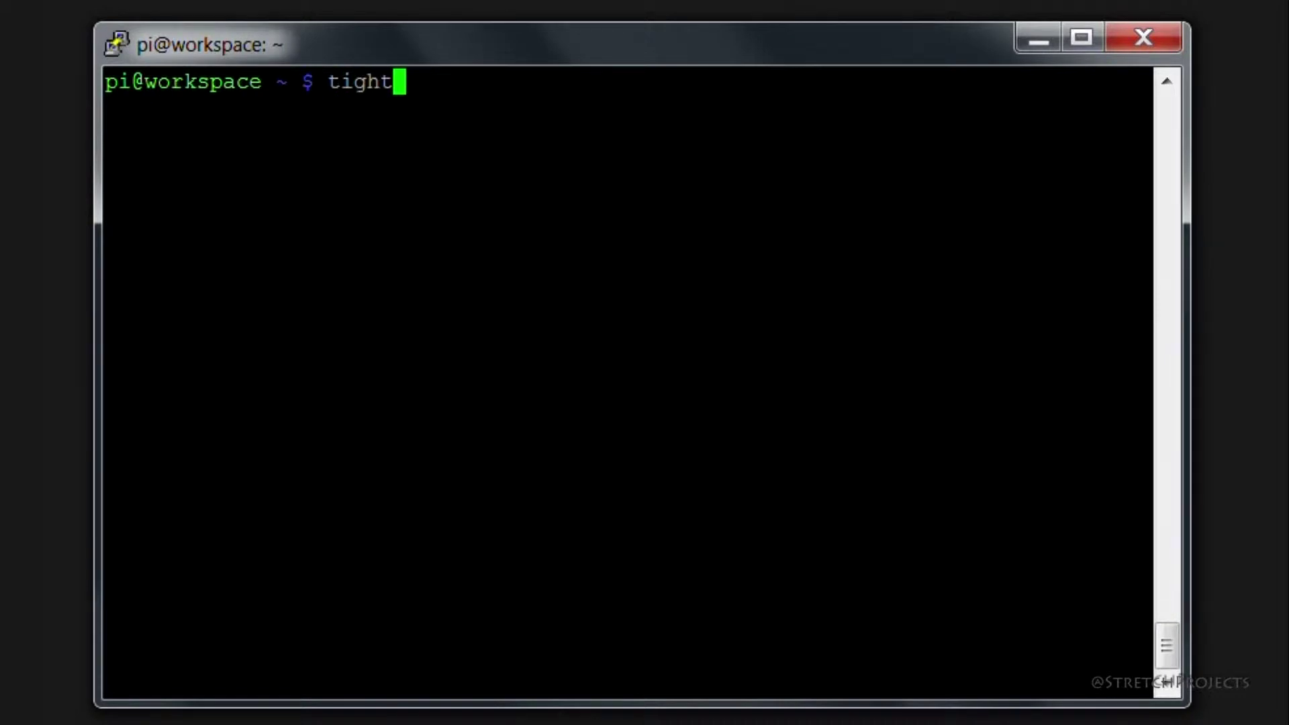
text(vncse)
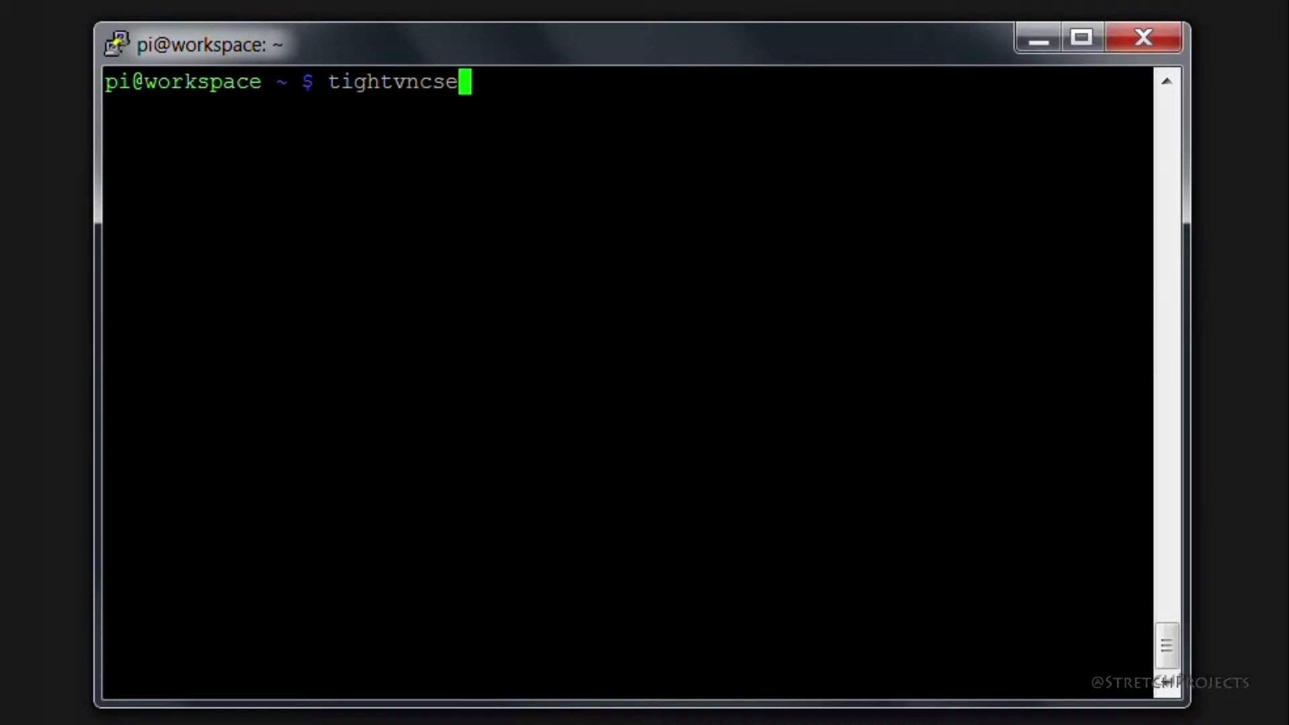
text(rver)
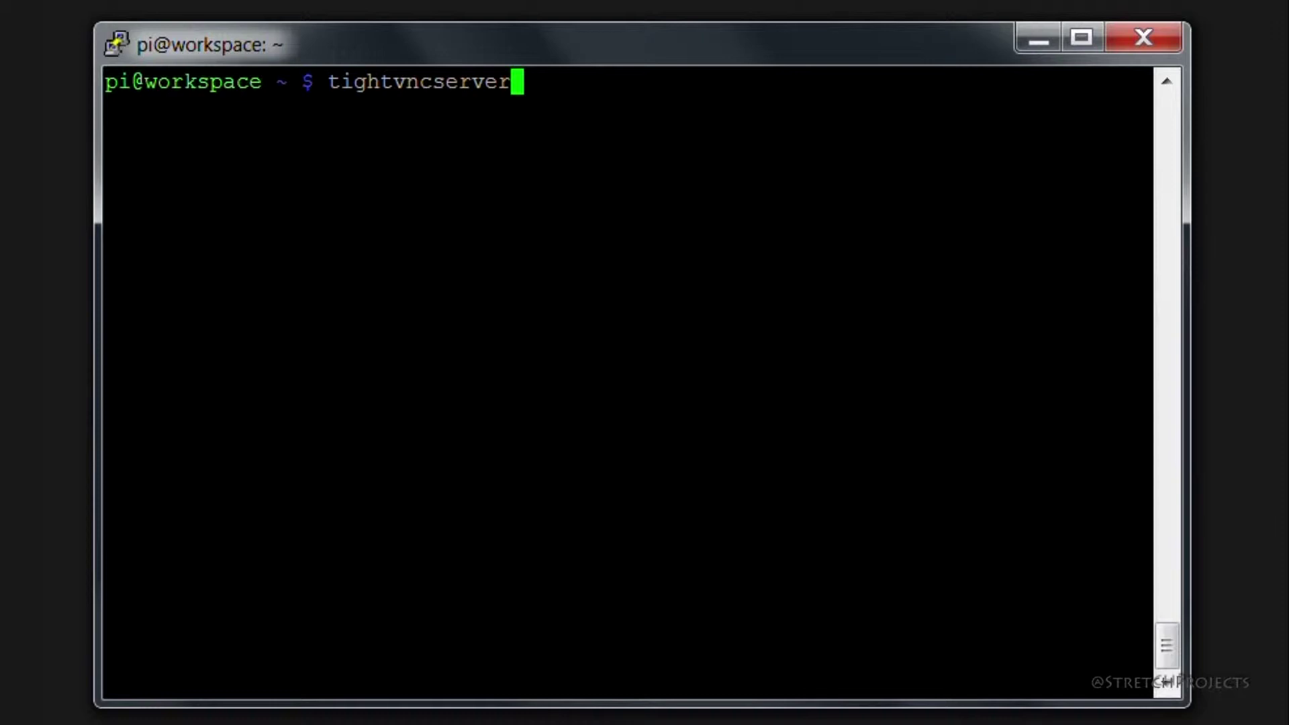
key(Return)
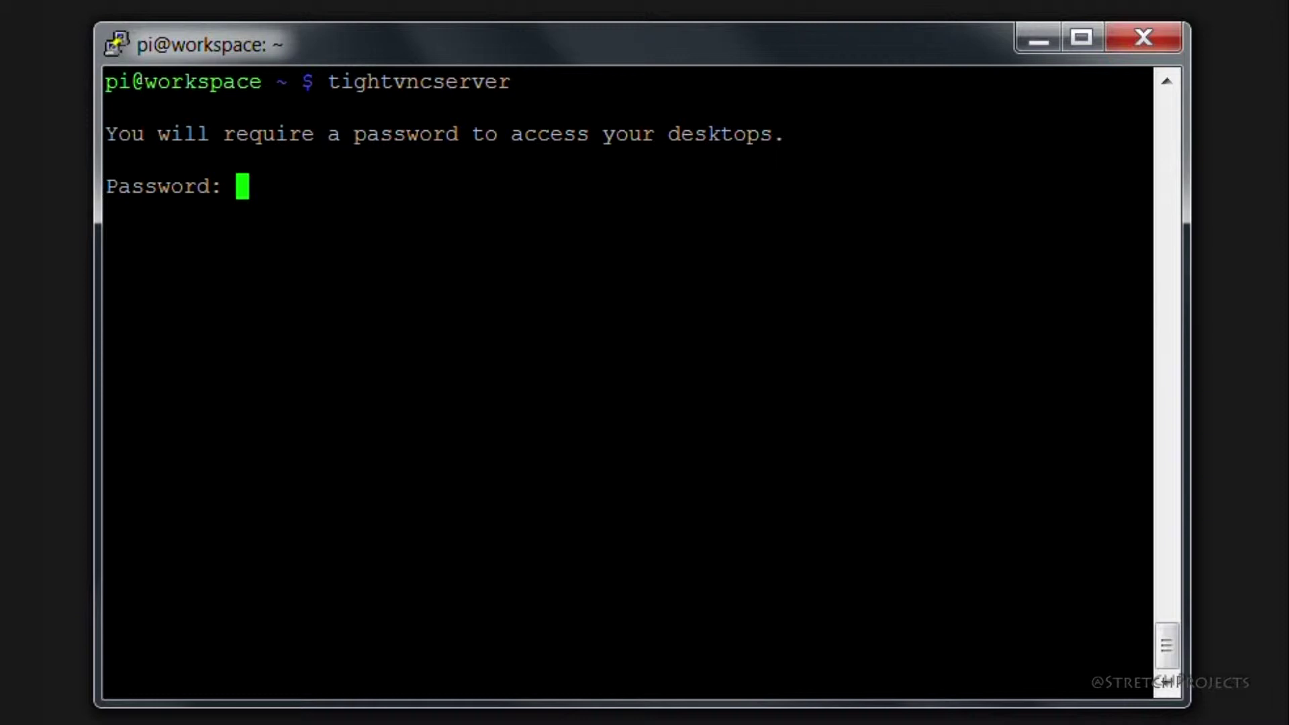
key(Return)
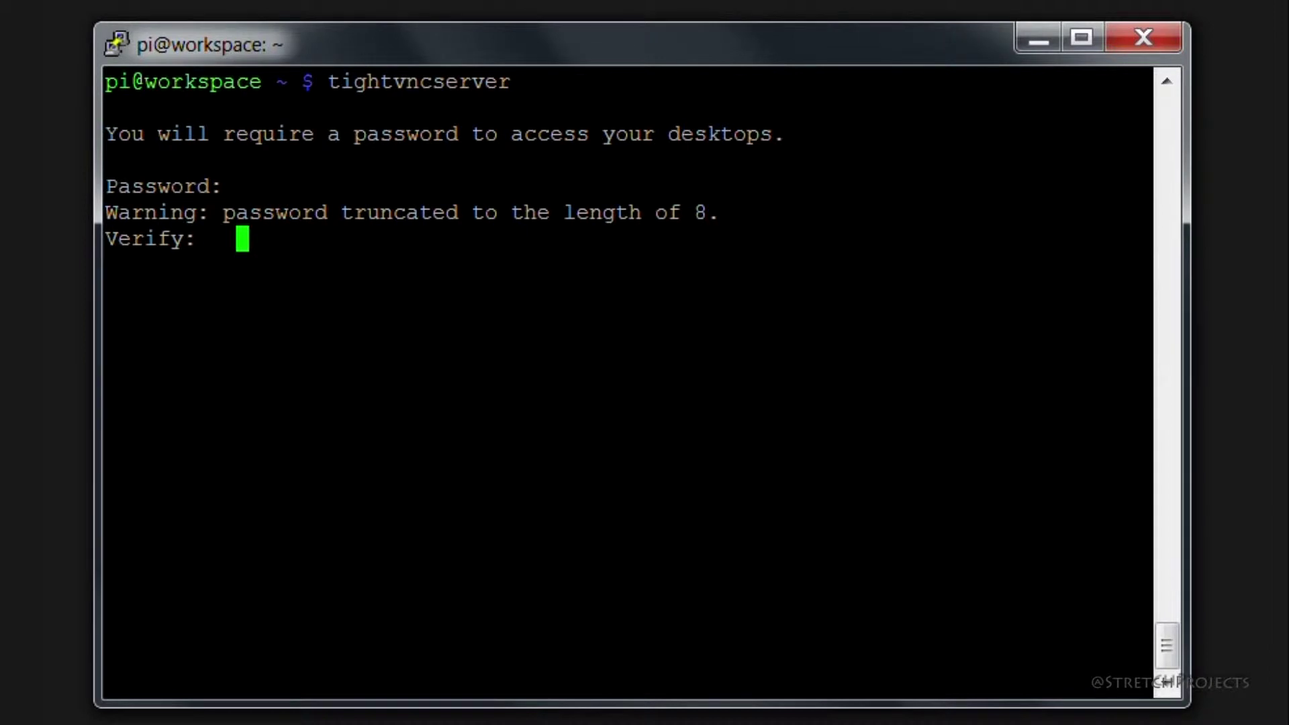
key(Return)
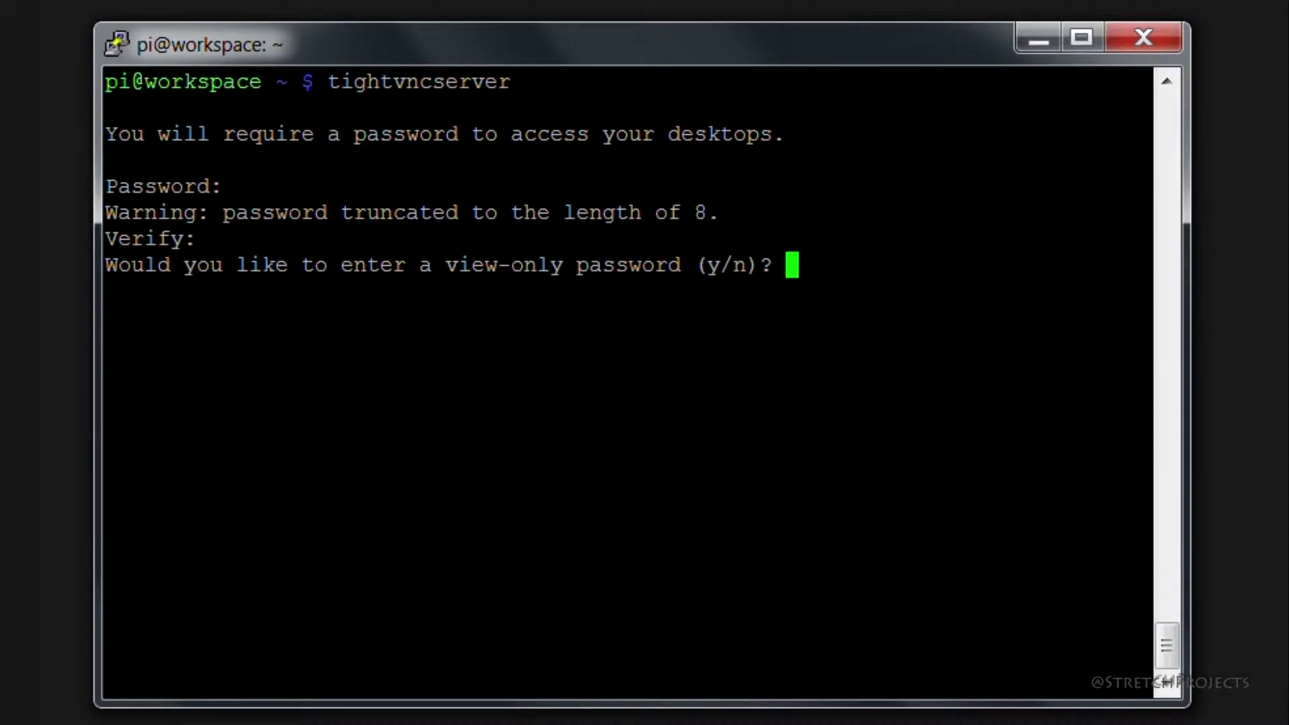
text(n)
key(Return)
key(ctrl+l)
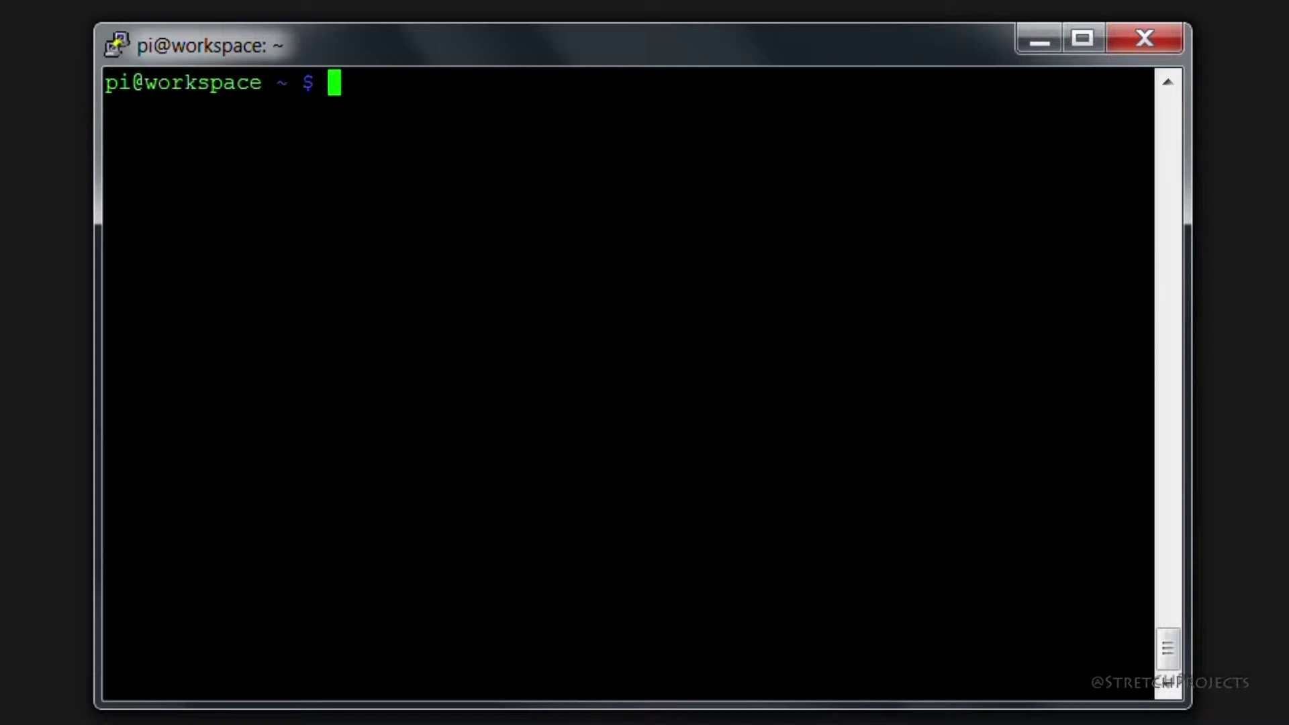
- Run tightvncserver :1 -geometry 800x600 -depth 24, correcting typos along the way
text(tiog)
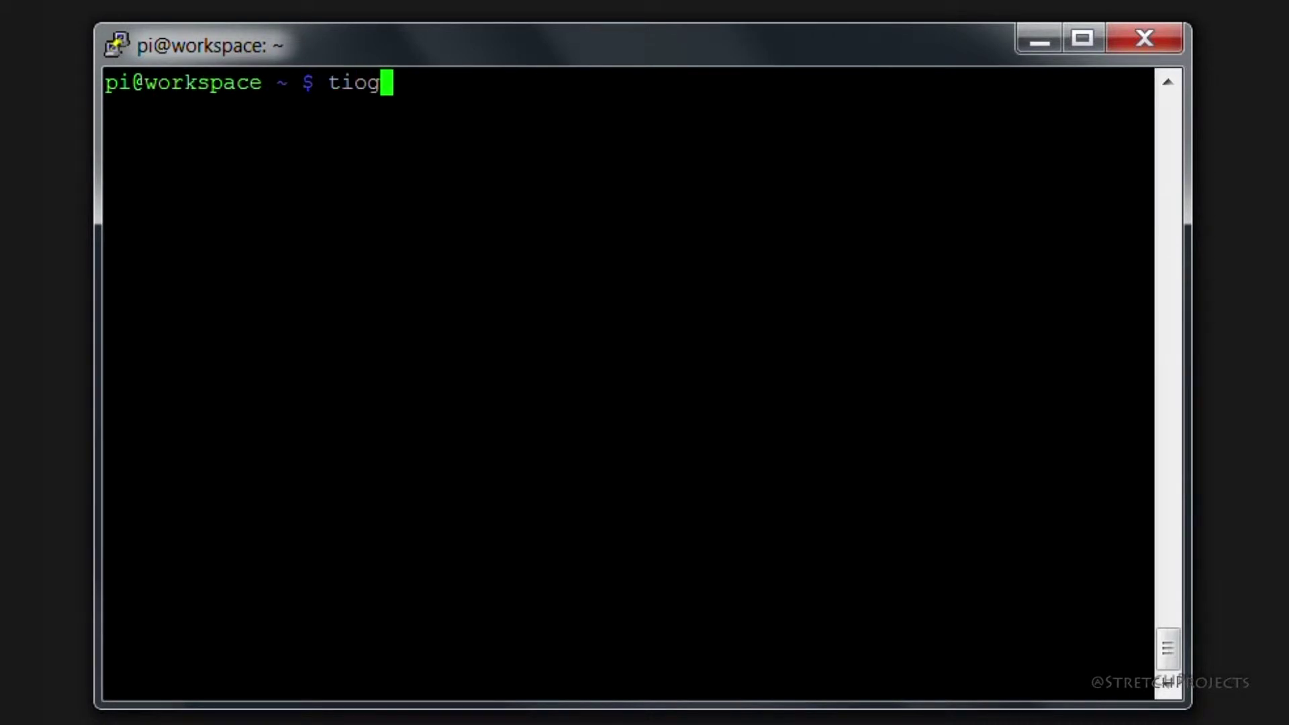
text(htvncserv)
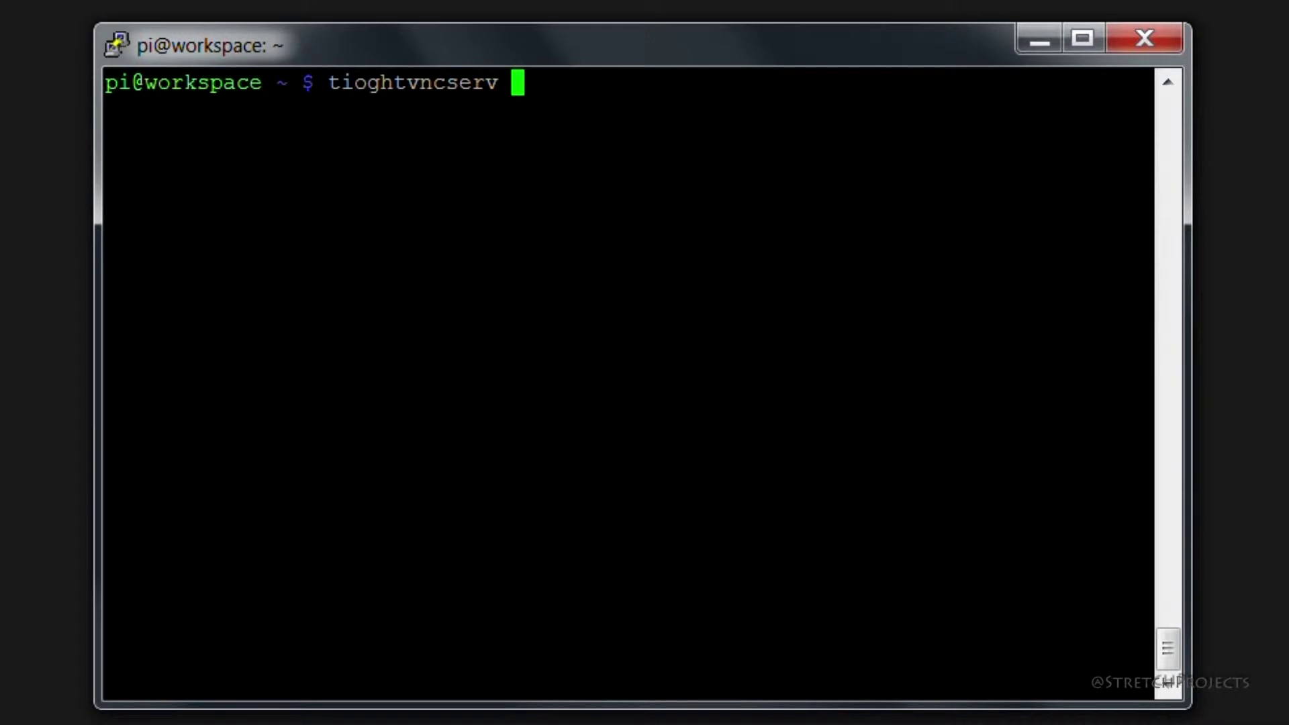
key(BackSpace)
text(er @)
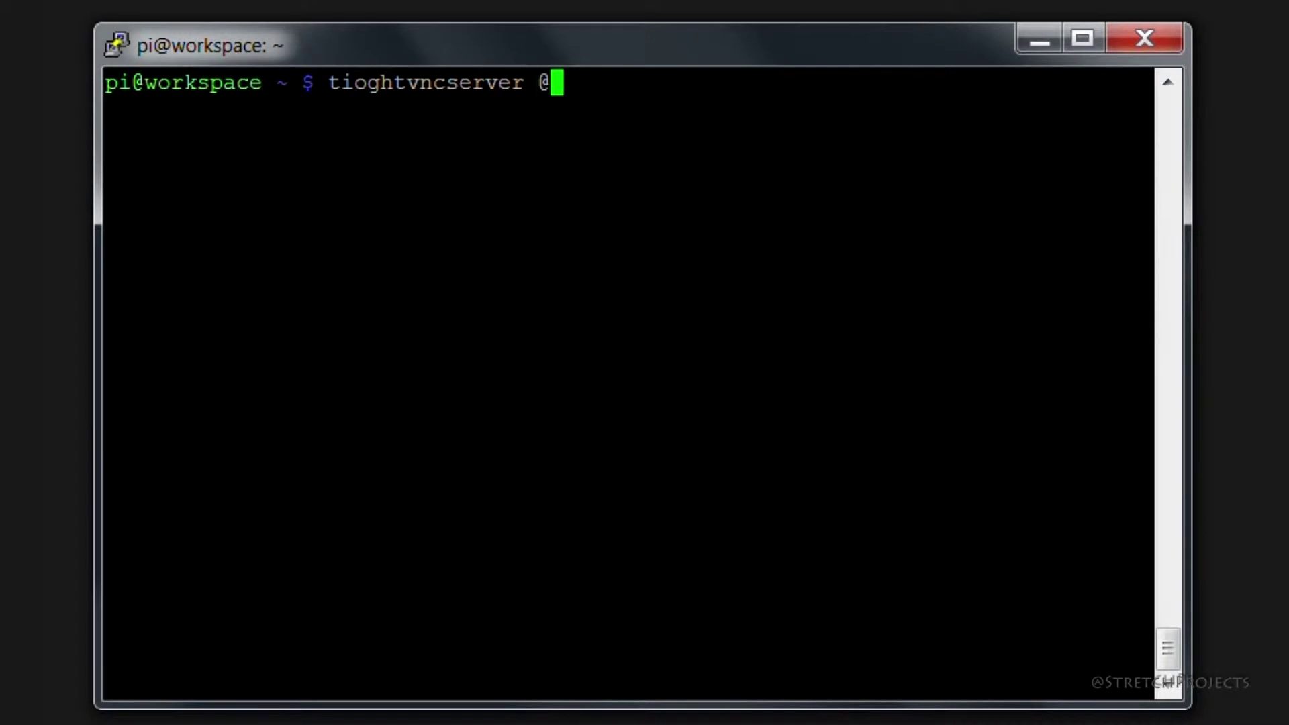
key(BackSpace)
text(:1)
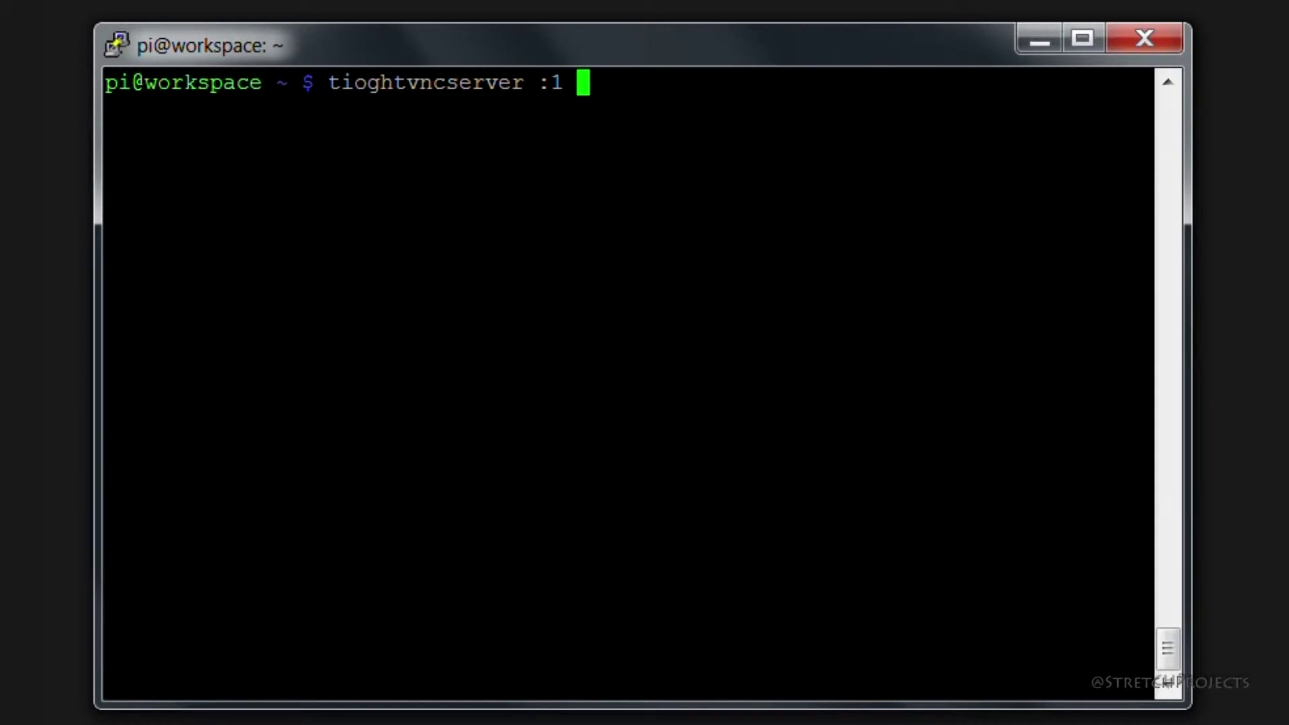
key(Left)
key(Left)
key(Left)
key(Left)
key(Left)
key(Left)
key(Left)
key(Left)
key(Left)
key(Left)
key(Left)
key(Left)
key(Left)
key(Left)
key(Left)
key(Left)
key(Left)
key(Delete)
key(Right)
key(Right)
key(Right)
key(Right)
key(Right)
key(Right)
key(Right)
key(Right)
key(Right)
key(Right)
key(Right)
key(Right)
key(Right)
key(Right)
key(Right)
key(Right)
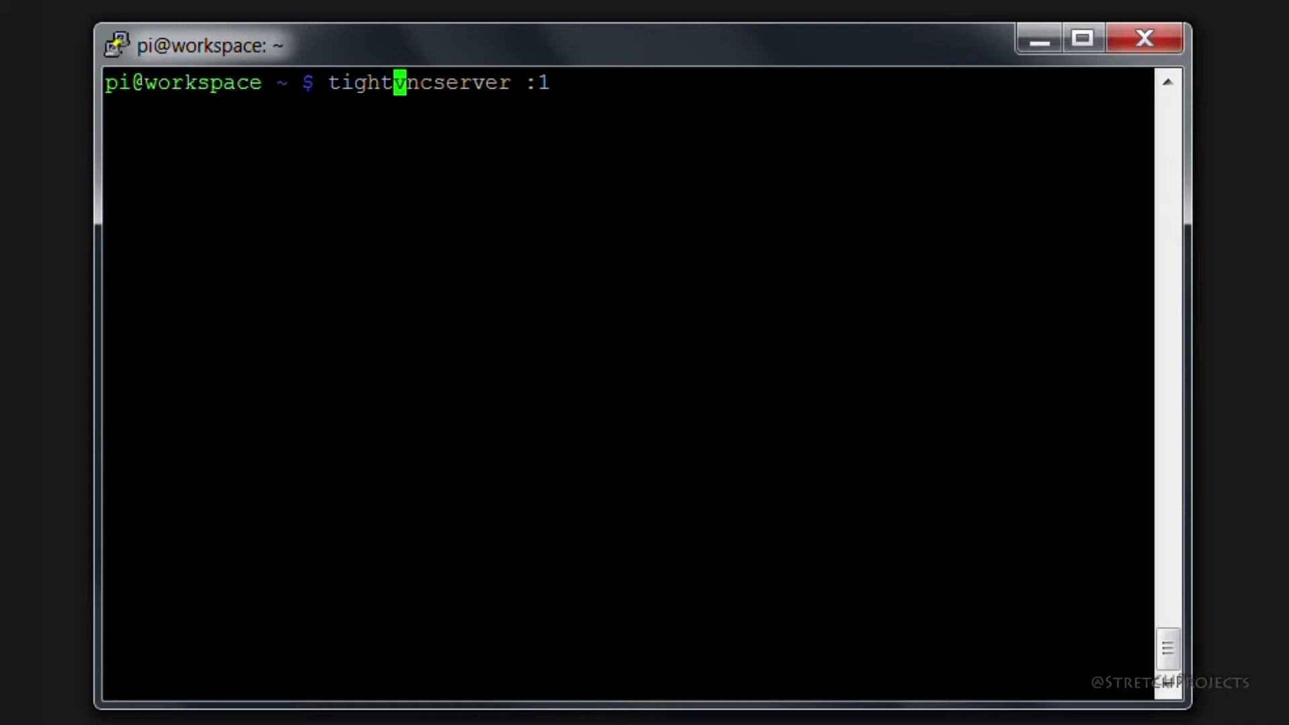
text(-get)
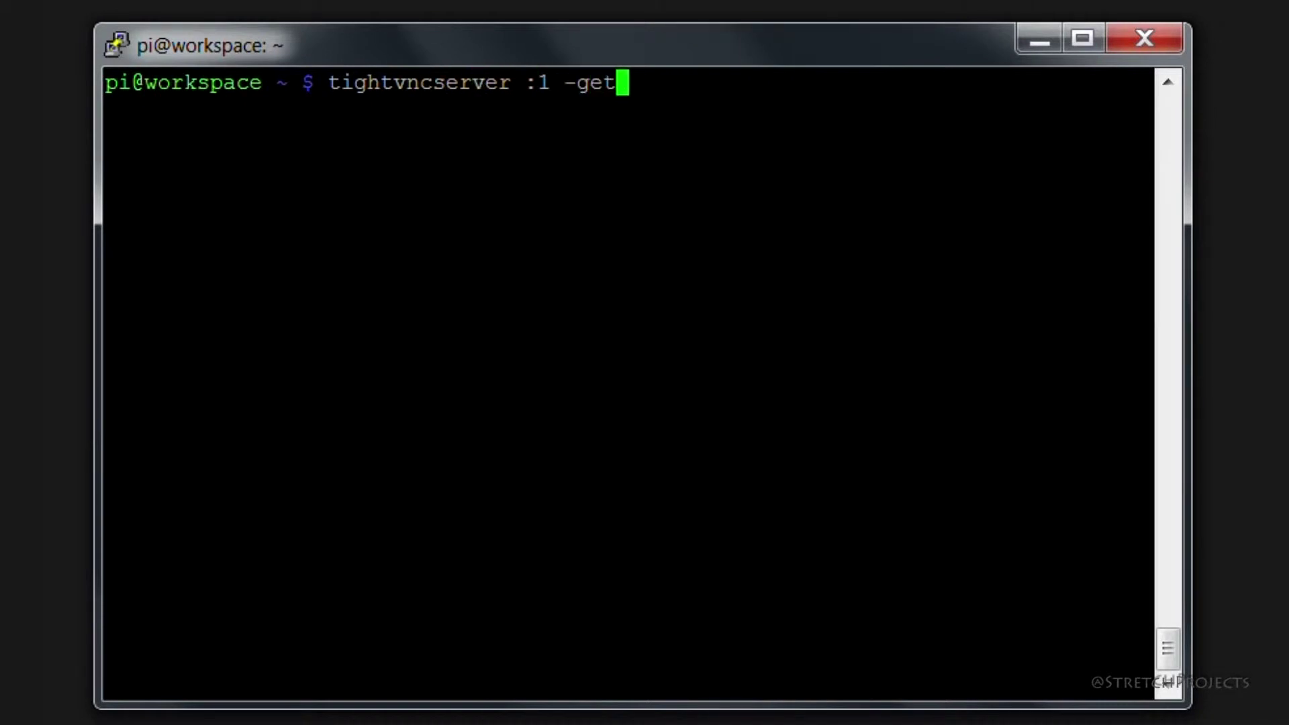
key(BackSpace)
text(o)
text(me)
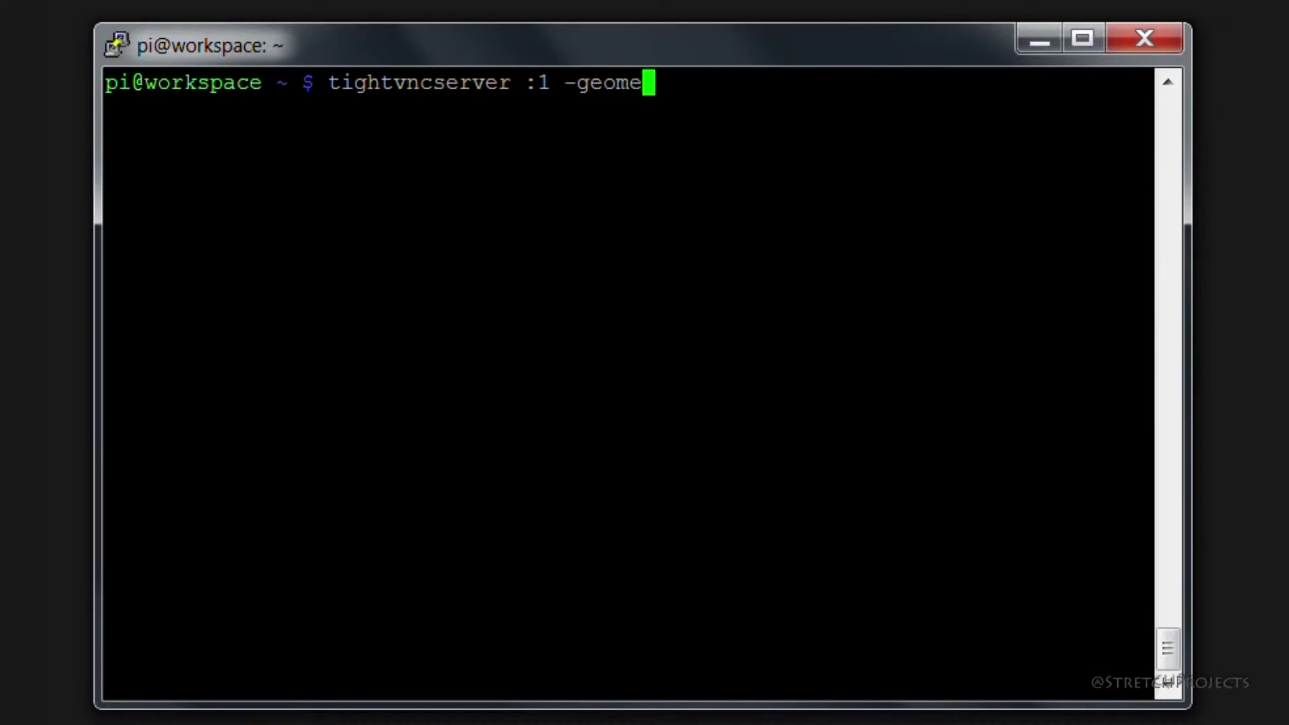
text(try 800)
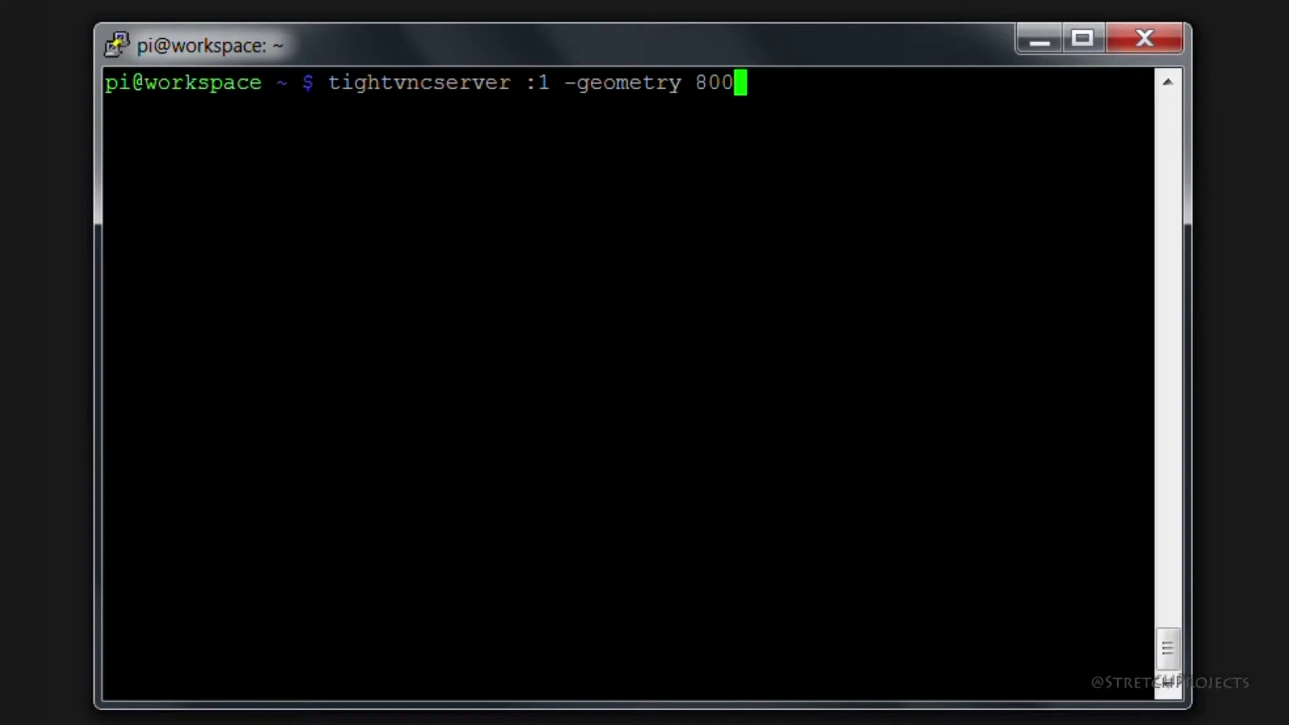
text(x600)
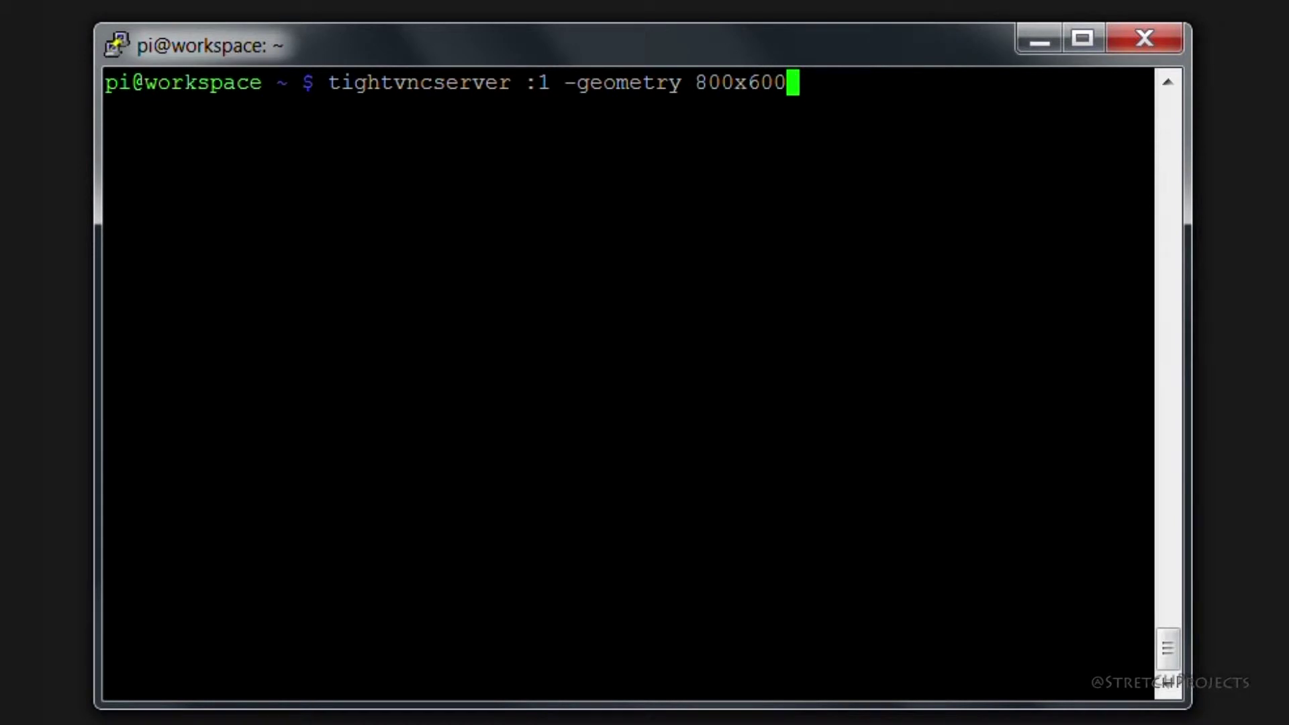
text(-depth )
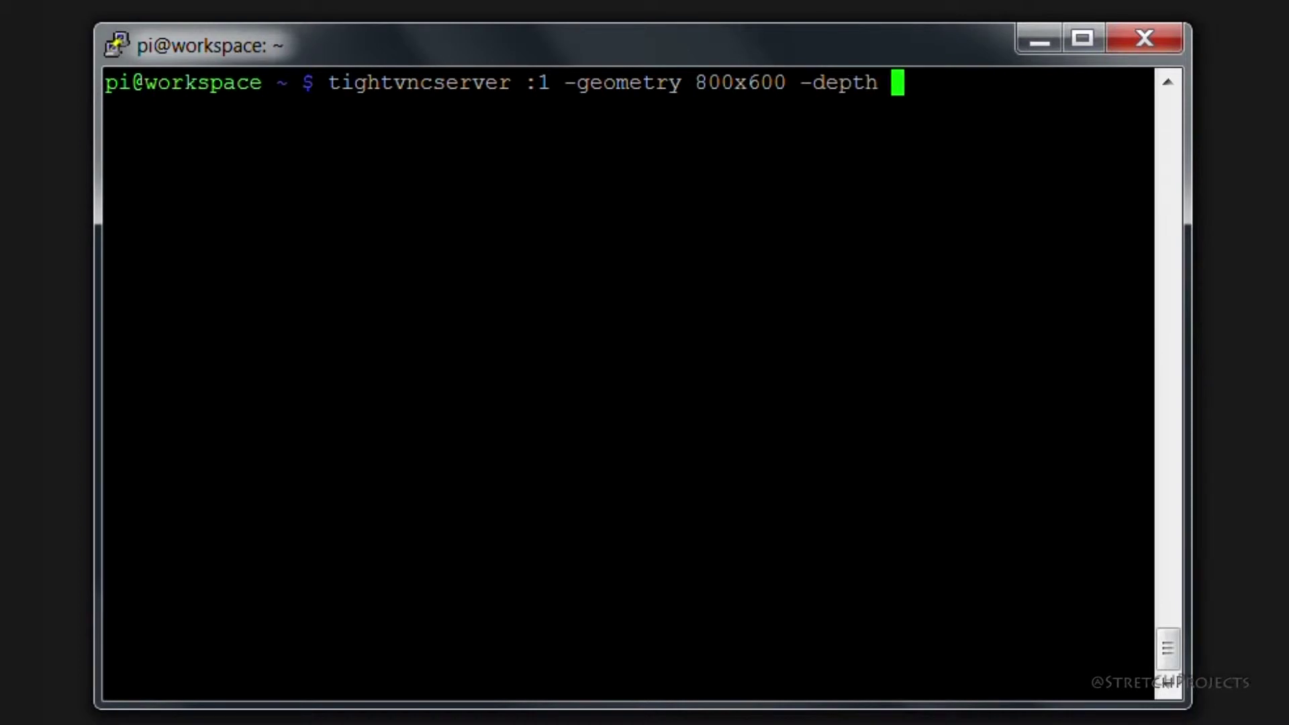
text(24)
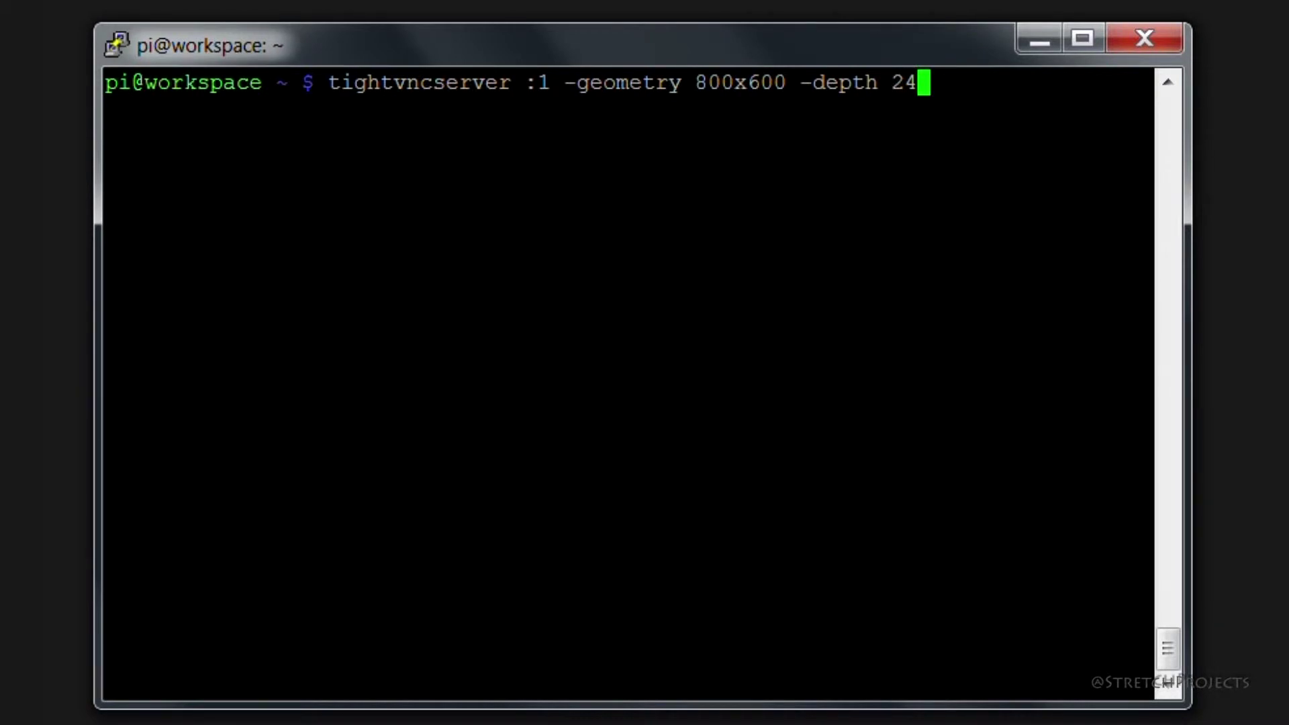
key(Return)
- Rerun the same server command on display :3 instead of :1
key(Up)
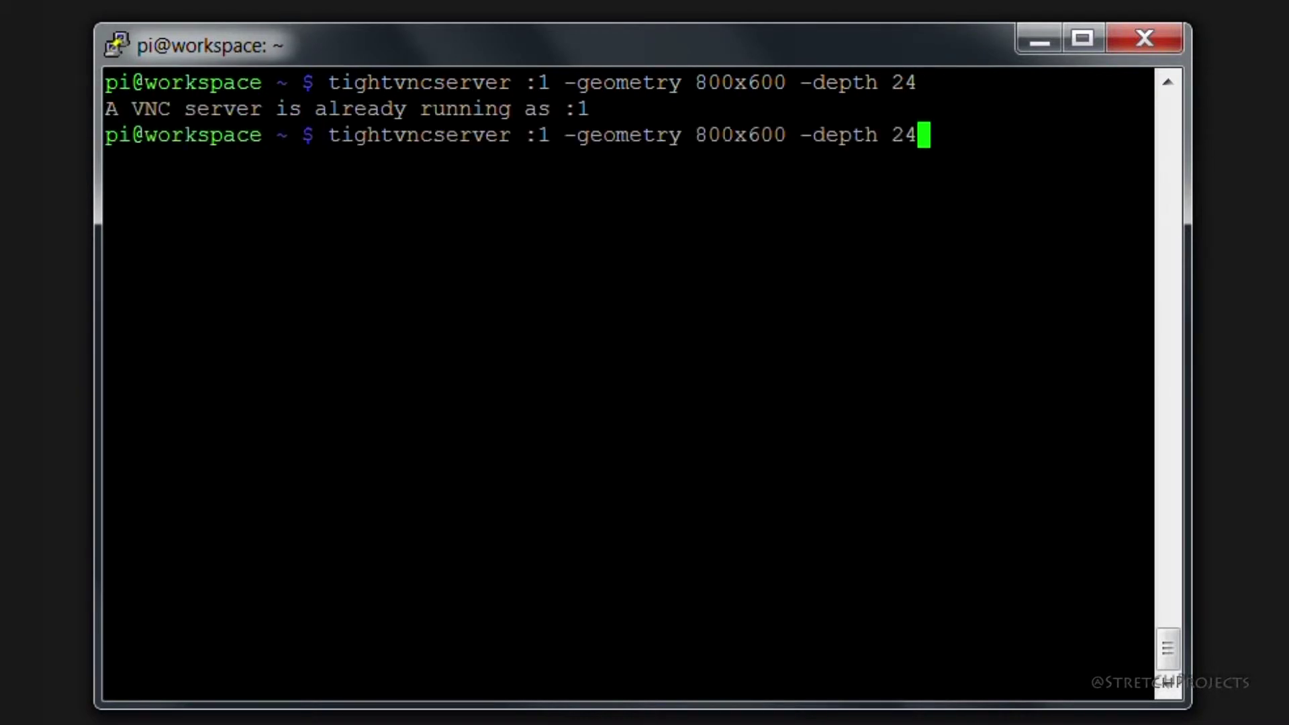
key(Left)
key(Left)
key(Left)
key(Left)
key(Left)
key(Left)
key(Left)
key(Left)
key(Left)
key(Left)
key(Left)
key(Left)
key(Left)
key(Left)
key(Left)
key(Left)
key(Left)
key(Left)
key(Left)
key(Left)
key(Left)
key(Left)
key(Left)
key(Left)
key(Left)
key(Left)
key(Left)
key(Left)
key(Delete)
text(3)
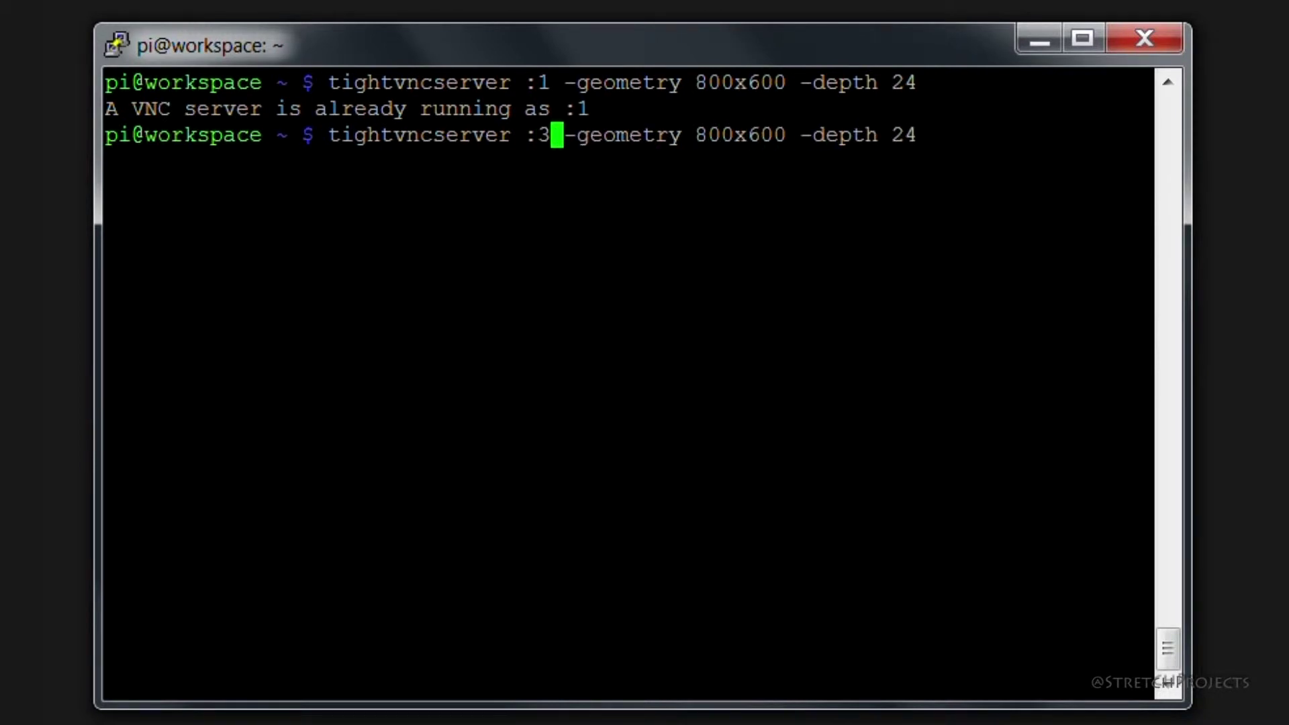
key(Return)
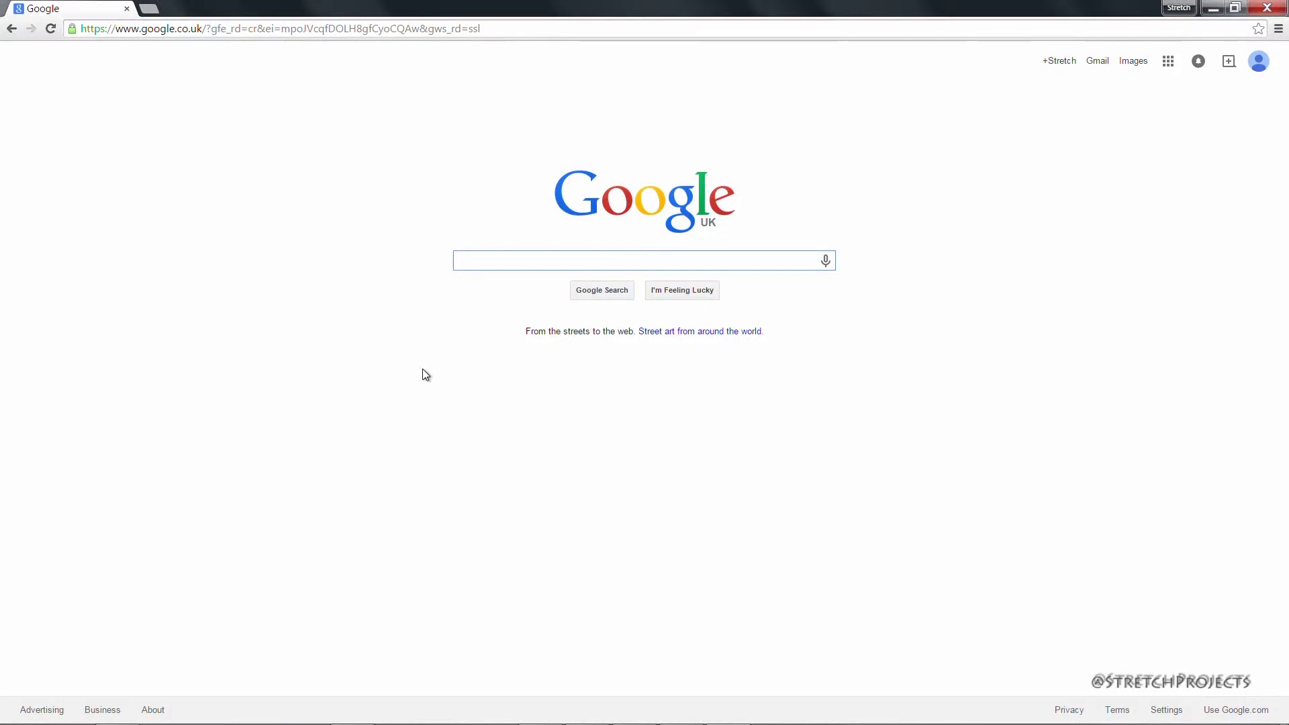
- Google tightvncserver and open the 'TightVNC: VNC-Compatible Free Remote Control' result
text(tight)
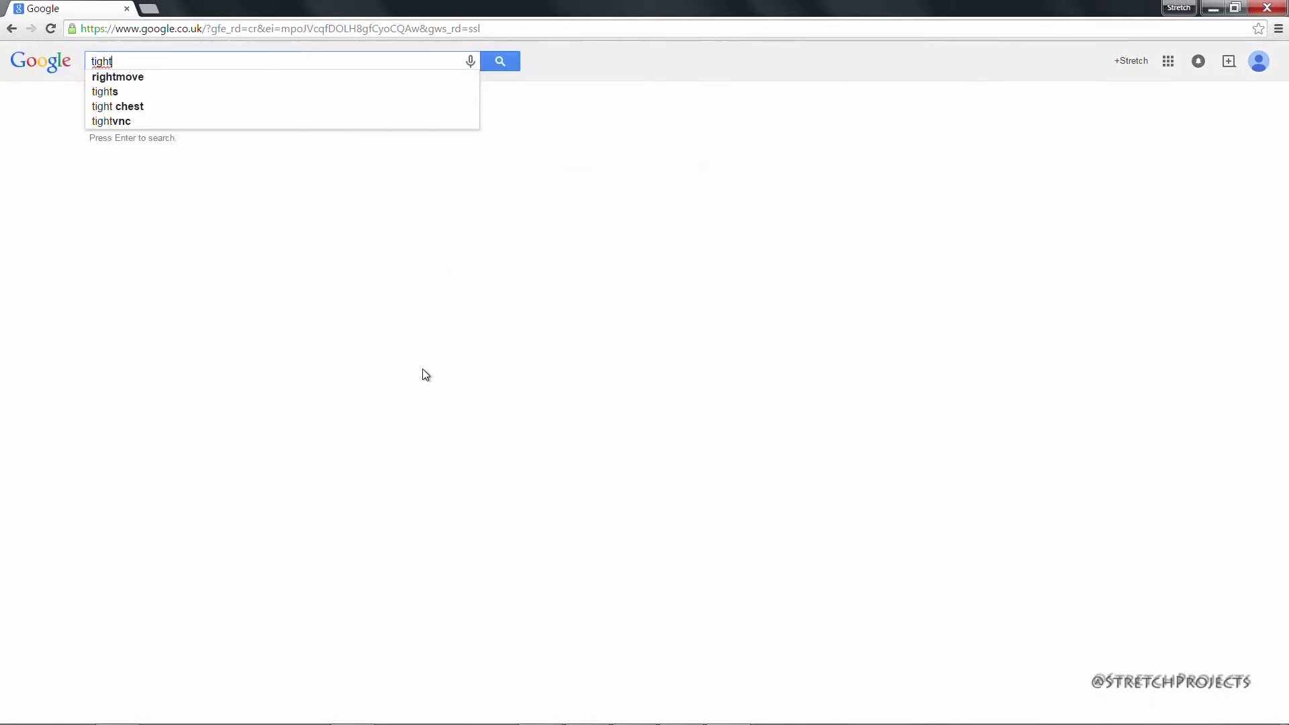
text(vncserver)
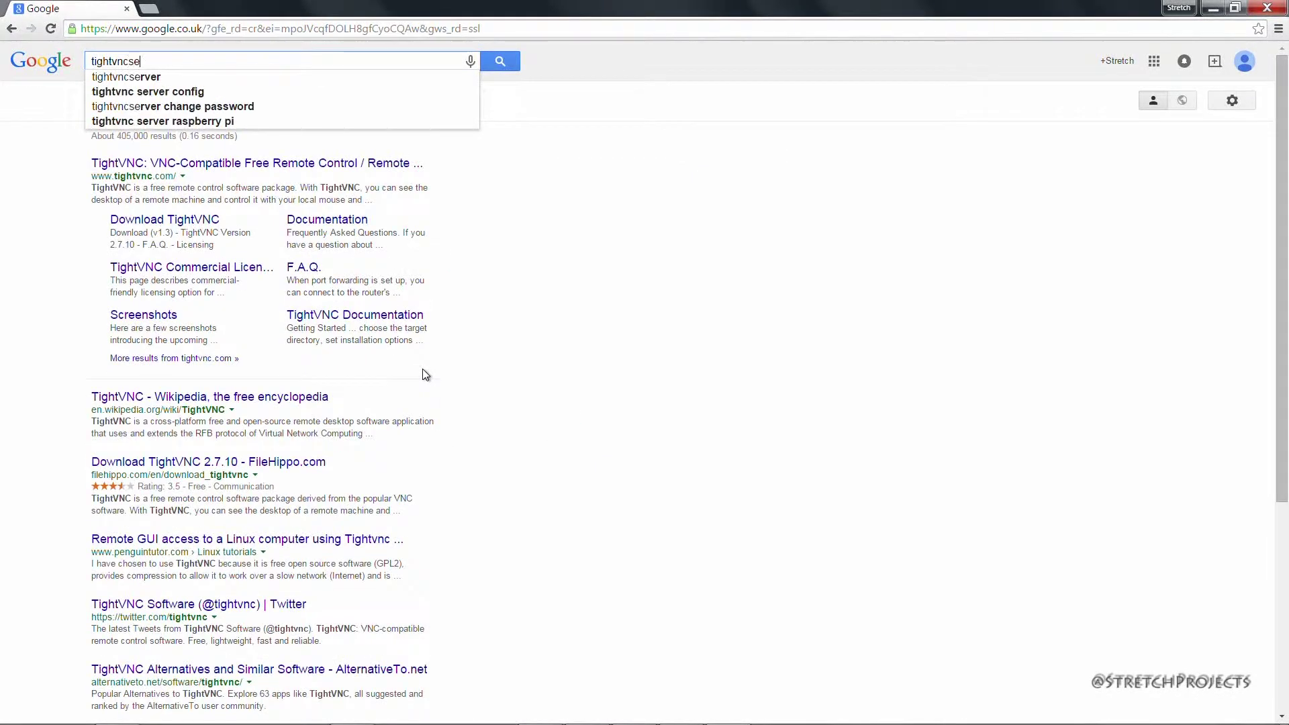
key(Return)
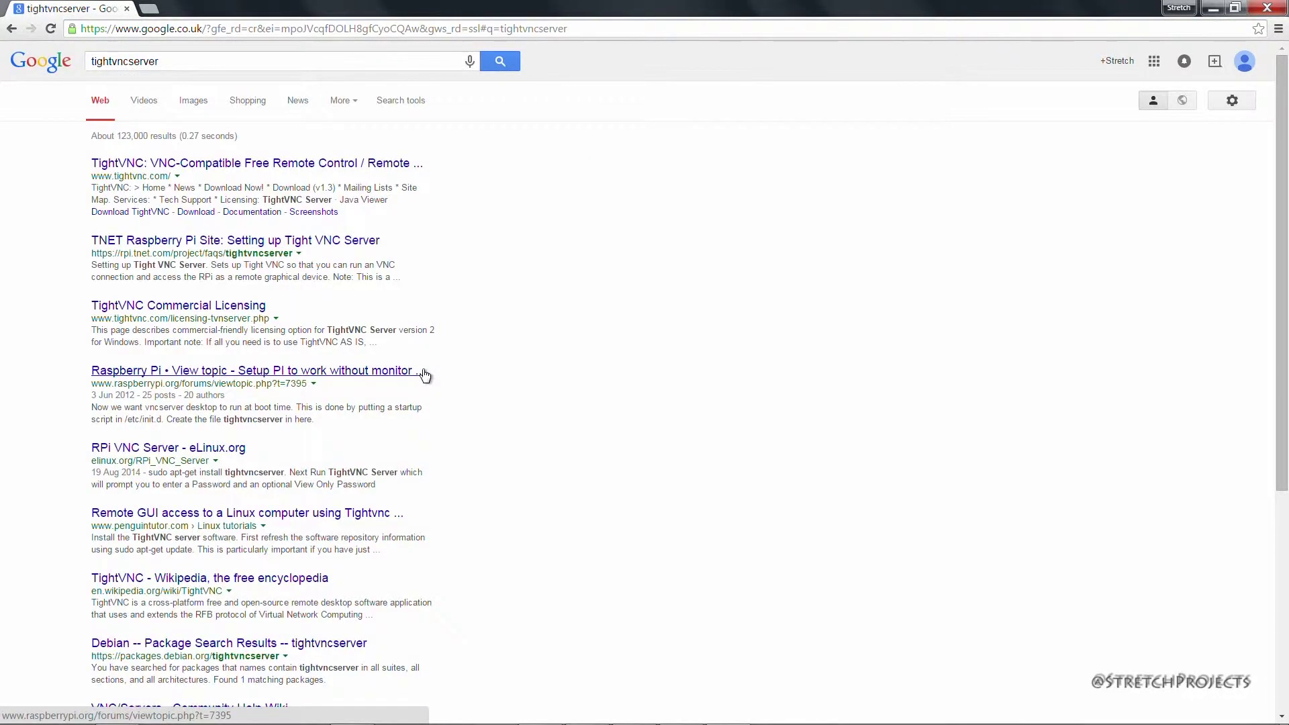
click(341, 163)
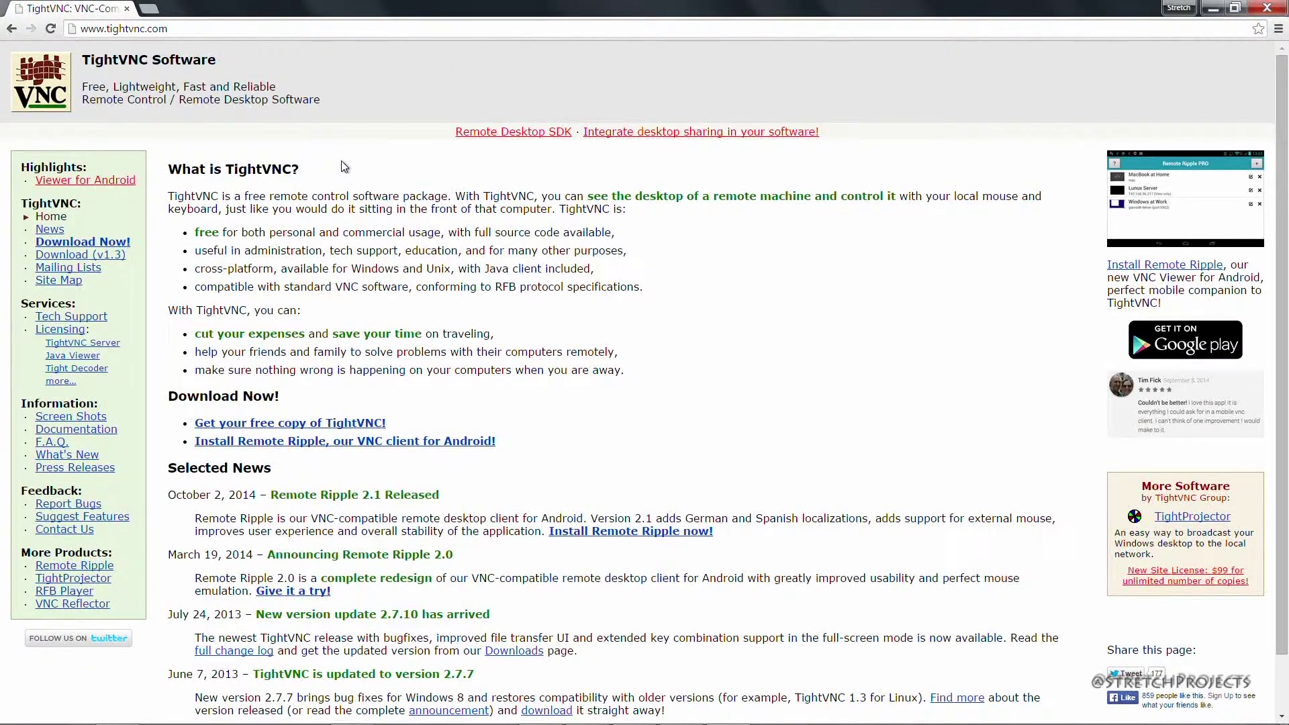
- Download the TightVNC Java Viewer JAR ZIP from the download page and open it in WinRAR
click(93, 244)
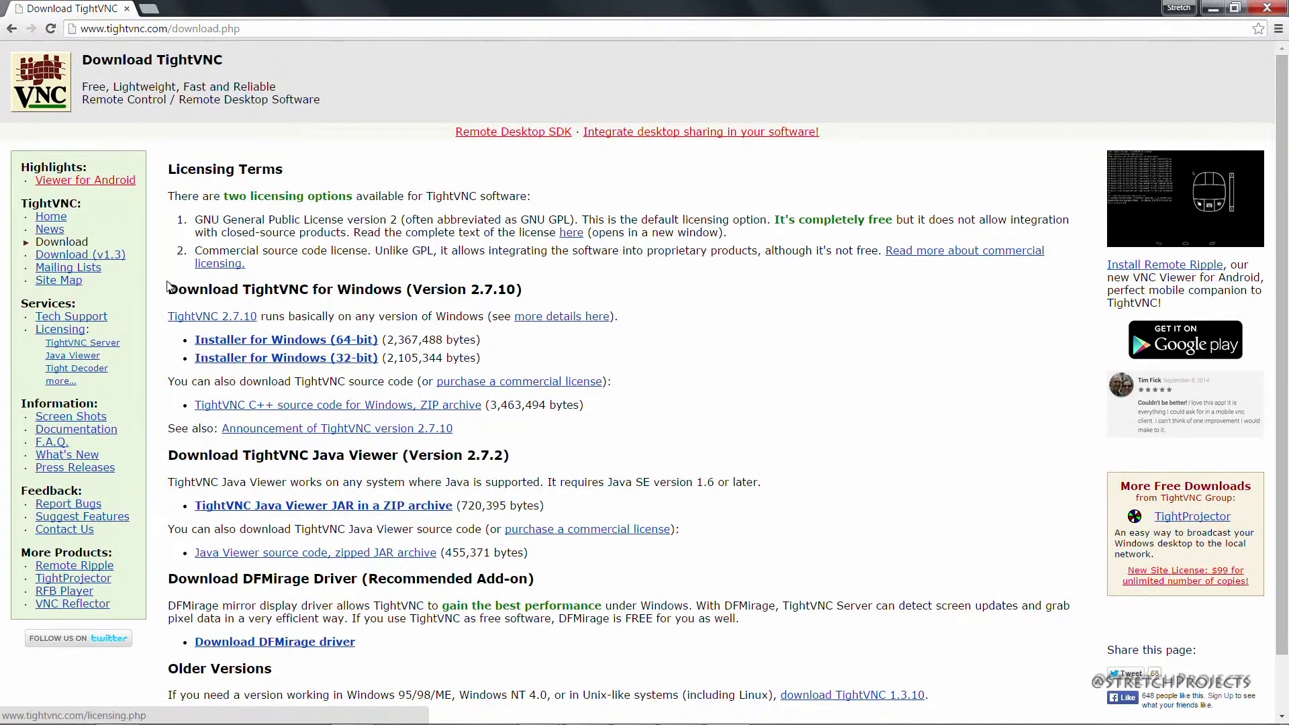
drag(168, 286, 446, 290)
drag(168, 456, 427, 457)
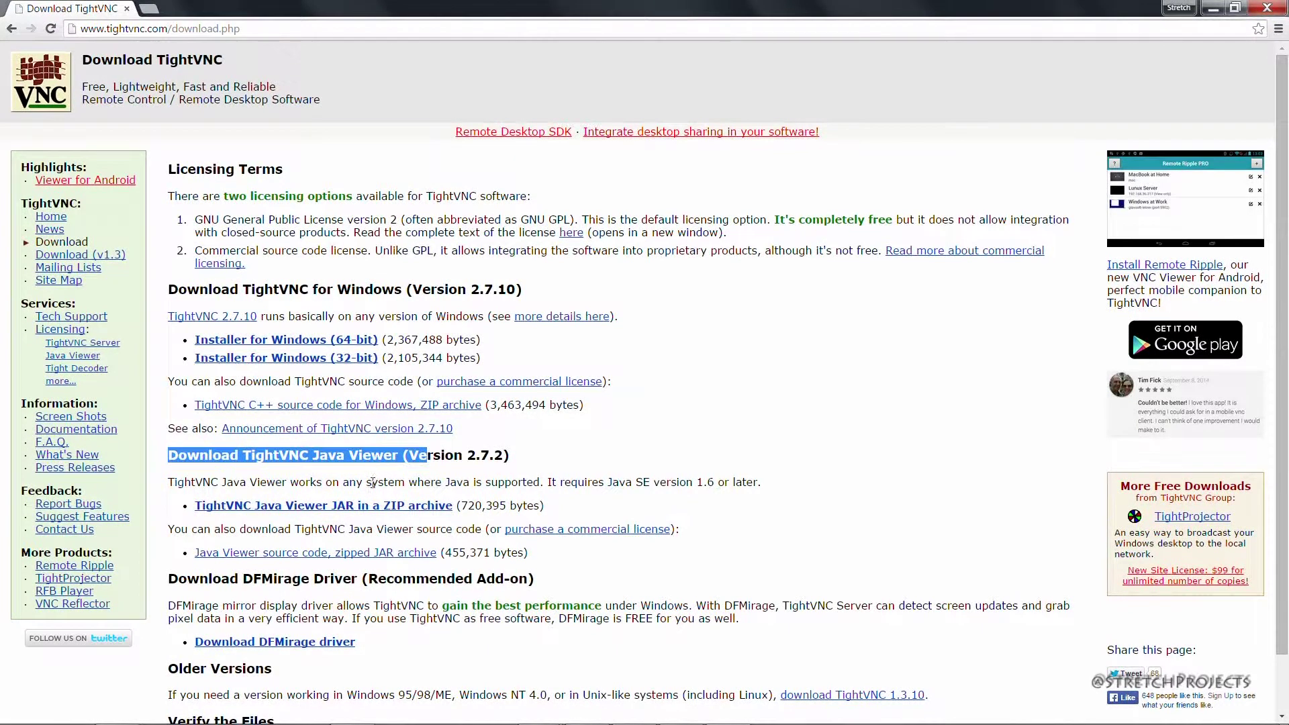
click(358, 508)
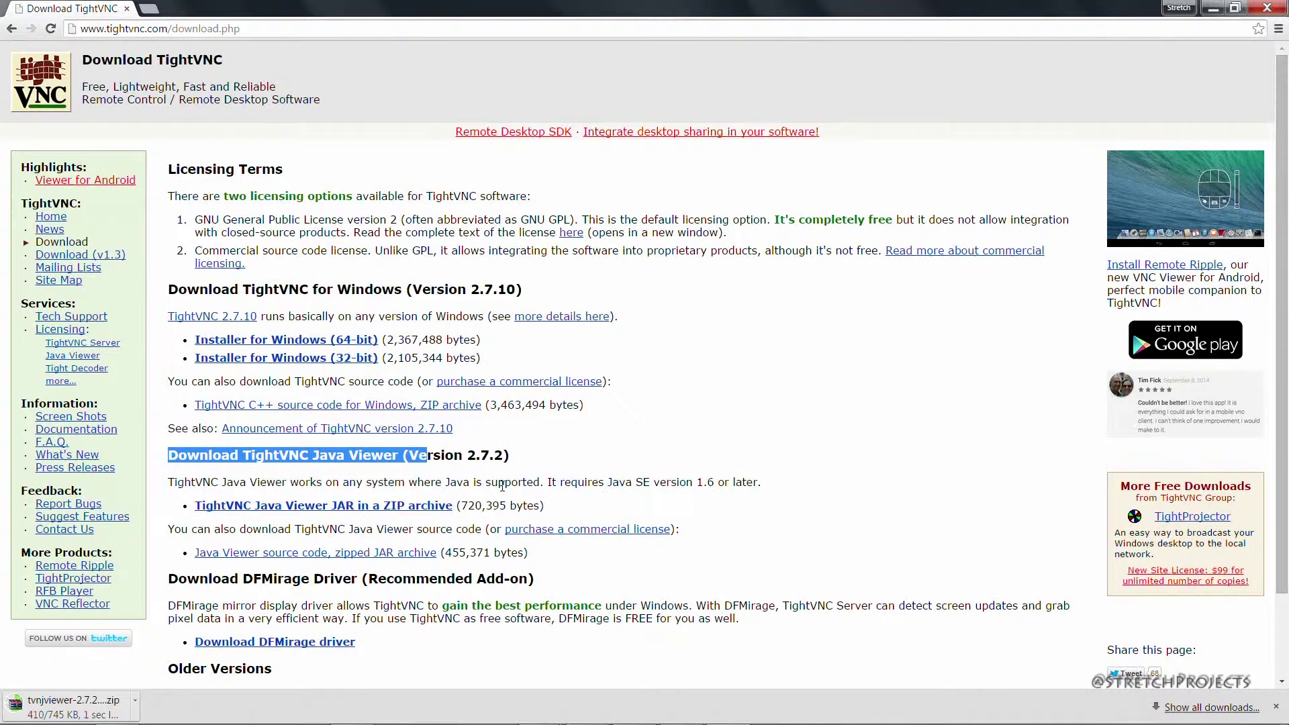
click(126, 705)
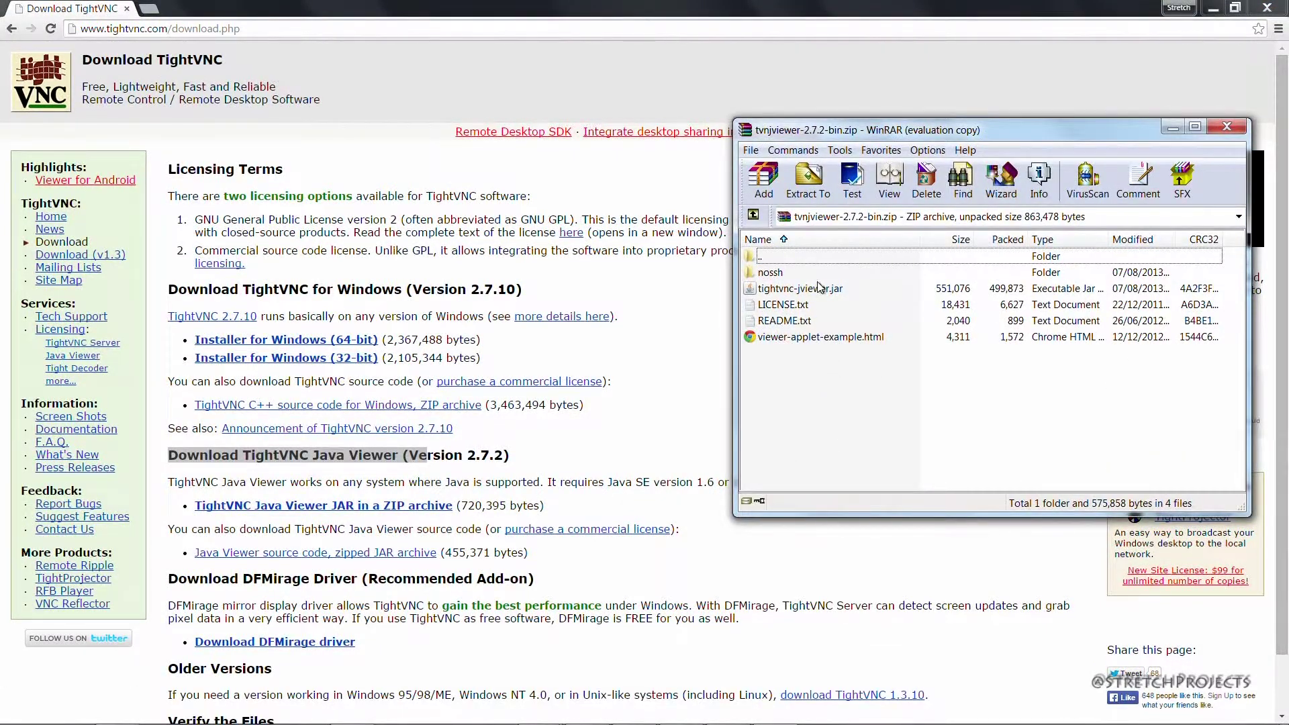
- Launch tightvnc-jviewer.jar, paste the Pi's address, set port 5901, and connect with SSH tunneling
click(815, 290)
double_click(795, 291)
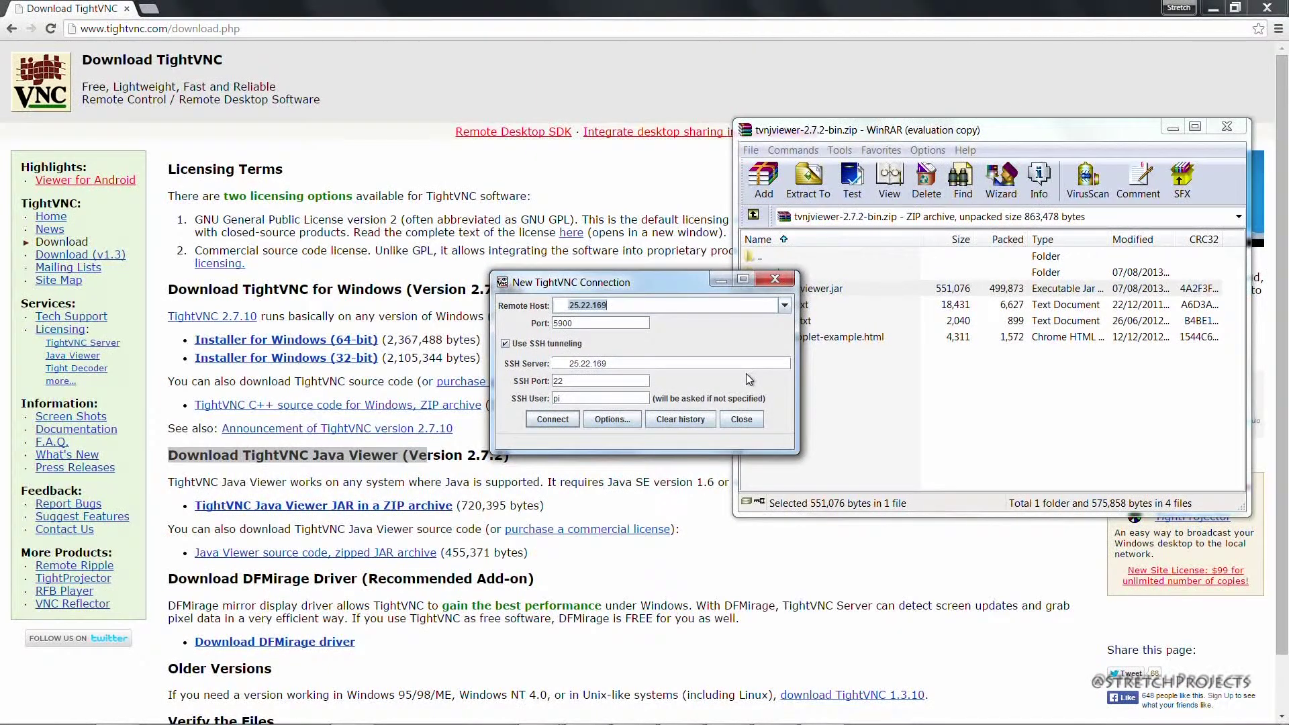
text(25.36.81)
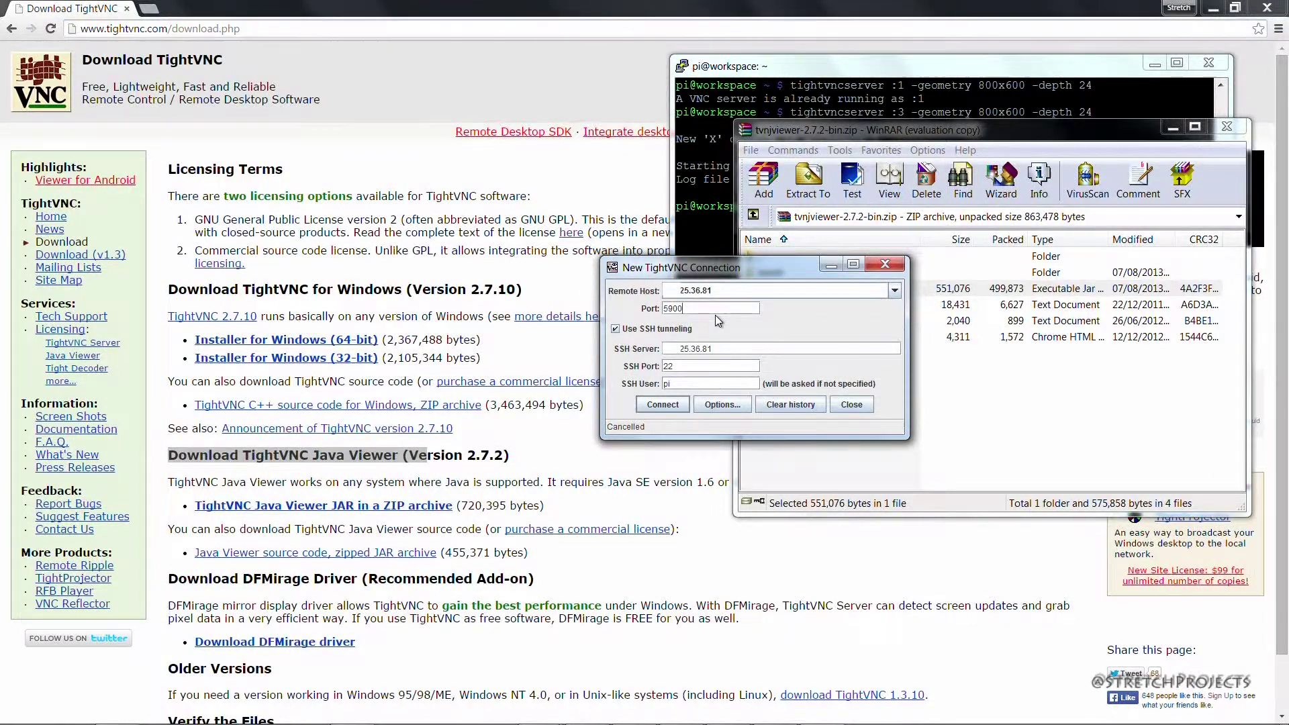
key(BackSpace)
text(1)
click(672, 405)
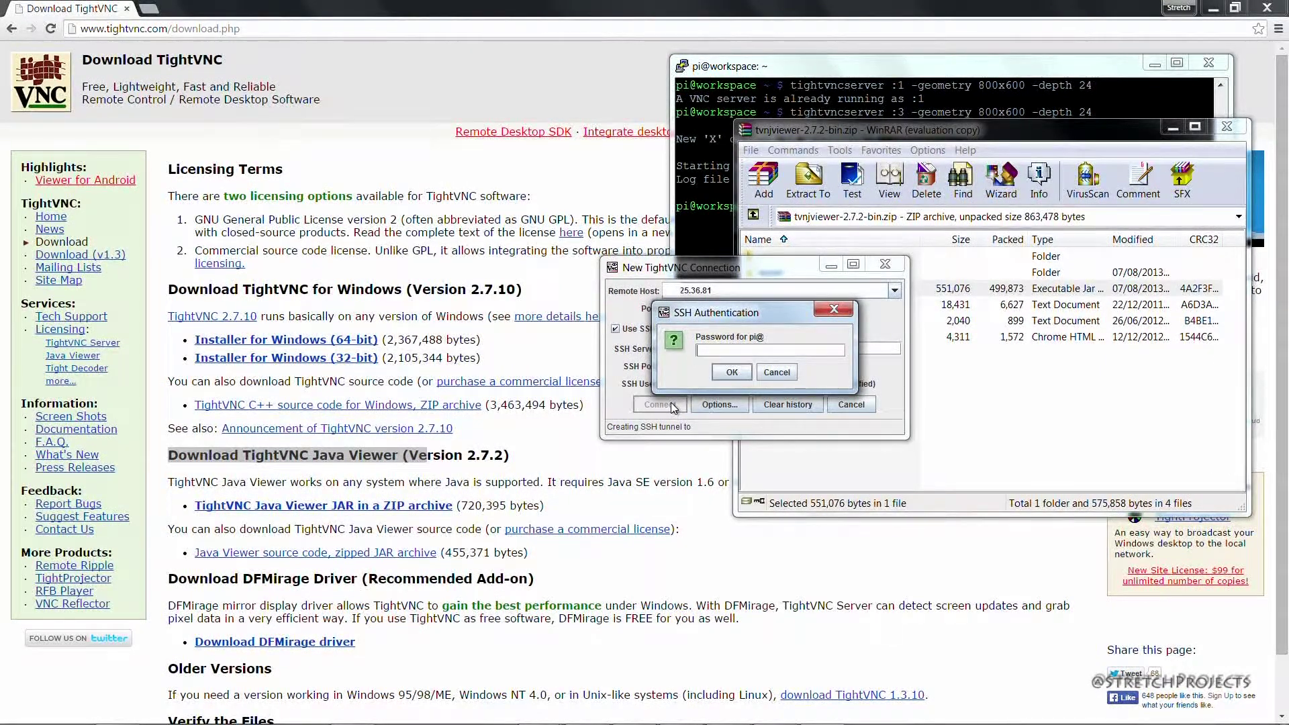
- Enter the SSH password, then the VNC password, to open the Pi's desktop
text(•••••••••)
key(Return)
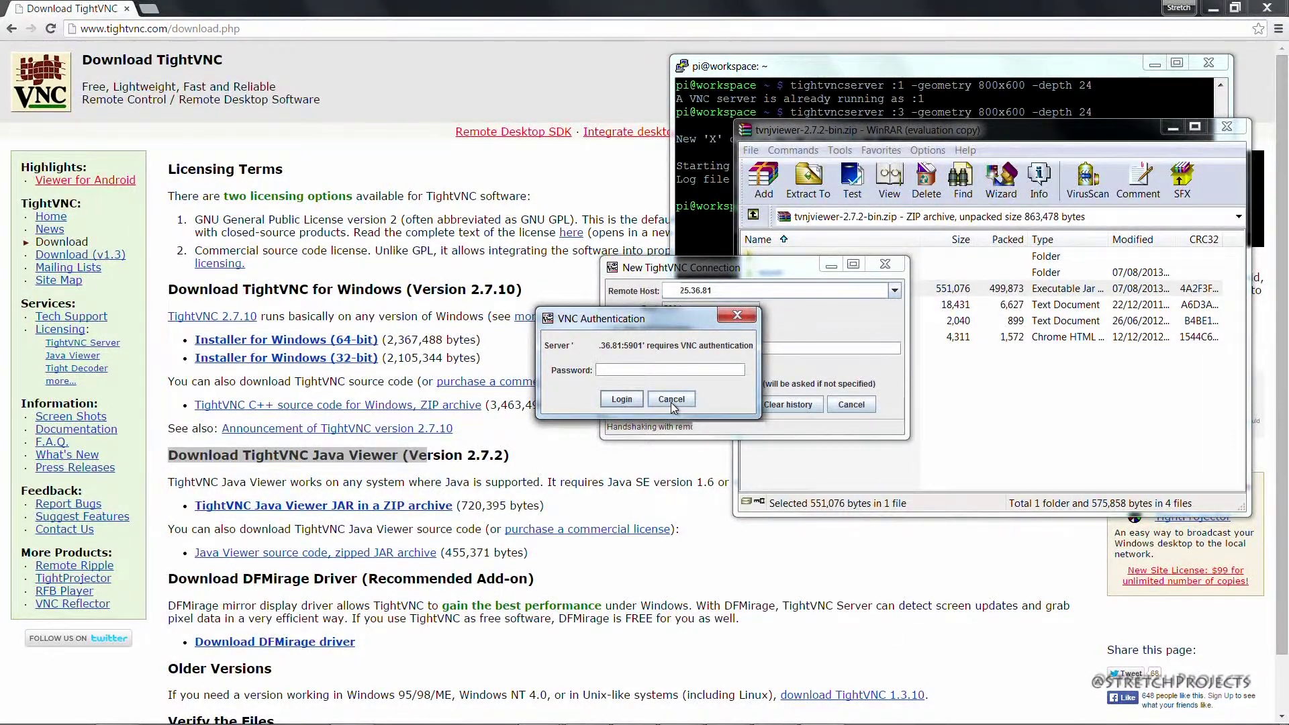
text(raspberry)
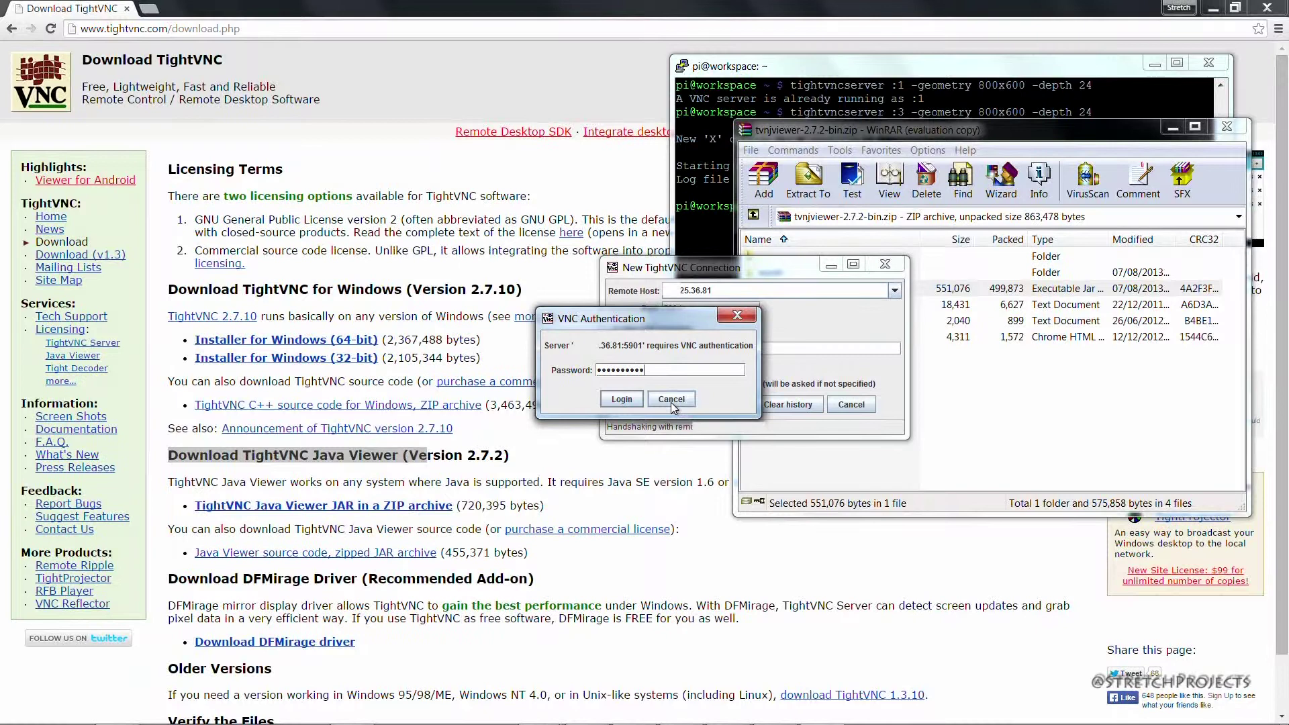
key(Return)
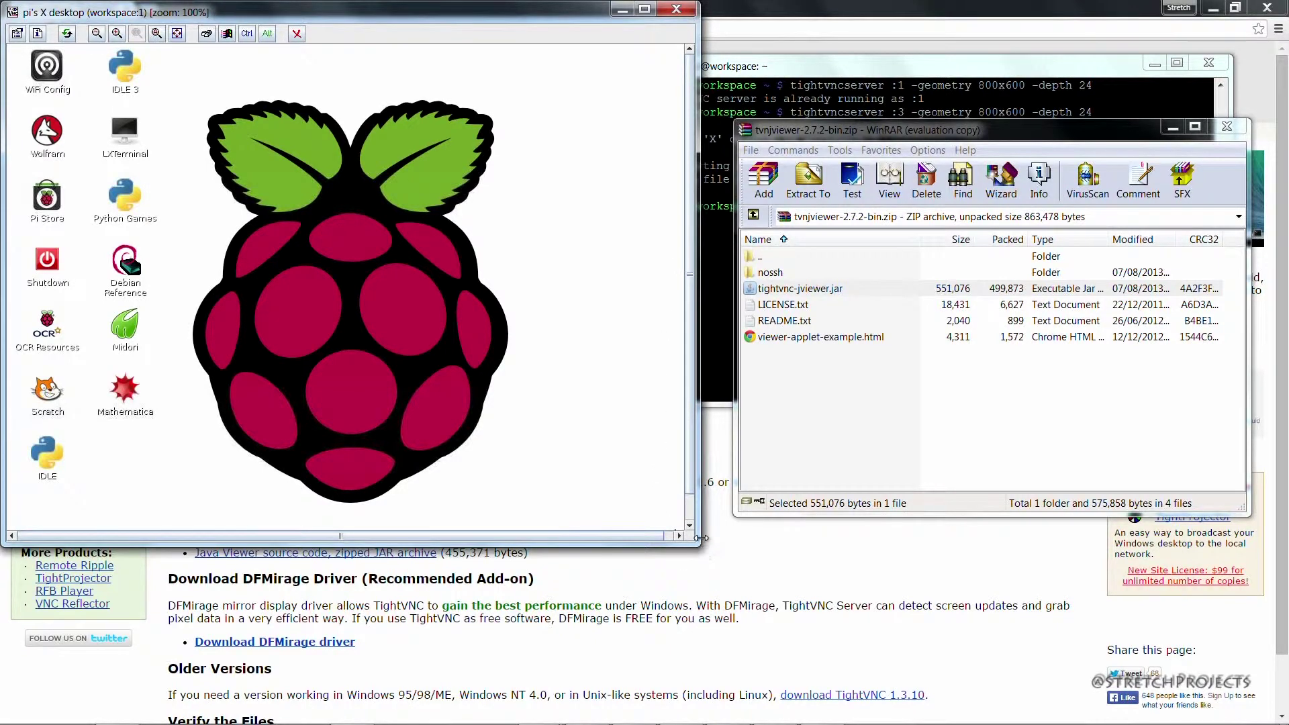
- Widen the viewer window and move it right and down to show the whole desktop
drag(699, 546, 927, 567)
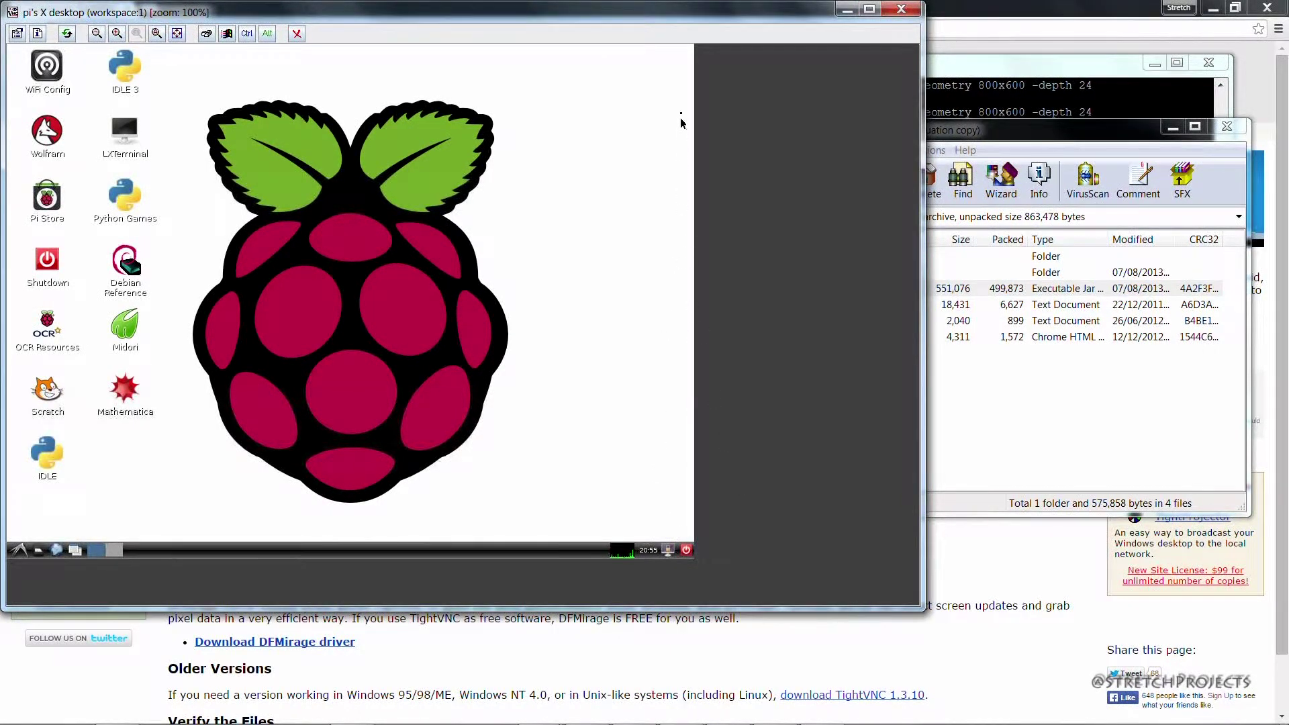
drag(685, 23, 853, 62)
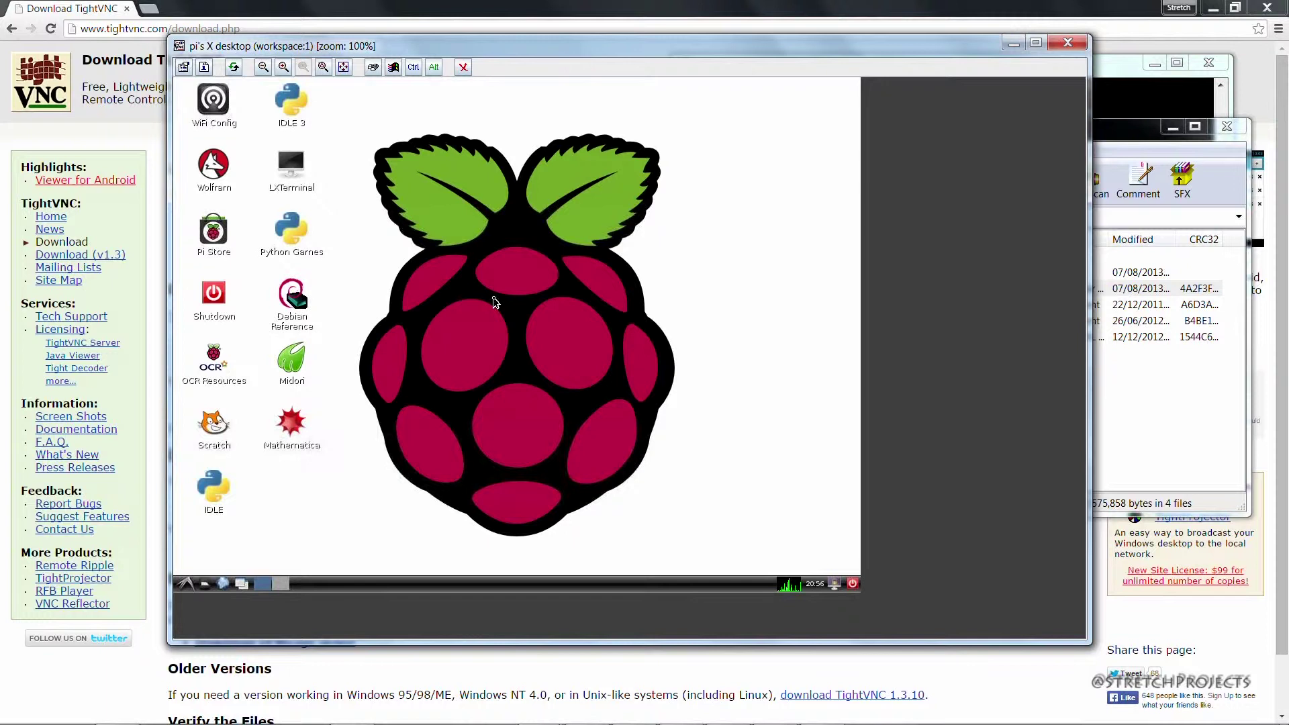
- Launch Midori from the Pi desktop, dismiss the Install Google Chrome popup, and enlarge its window
double_click(290, 363)
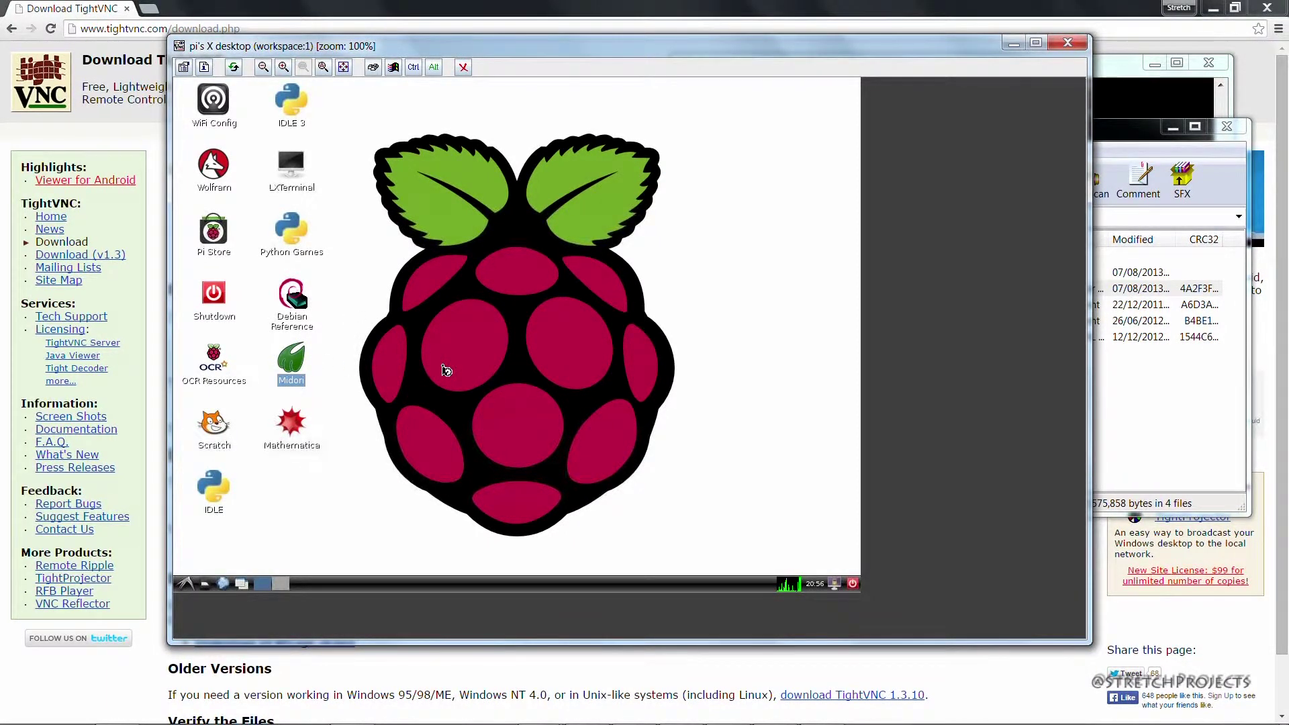
click(298, 362)
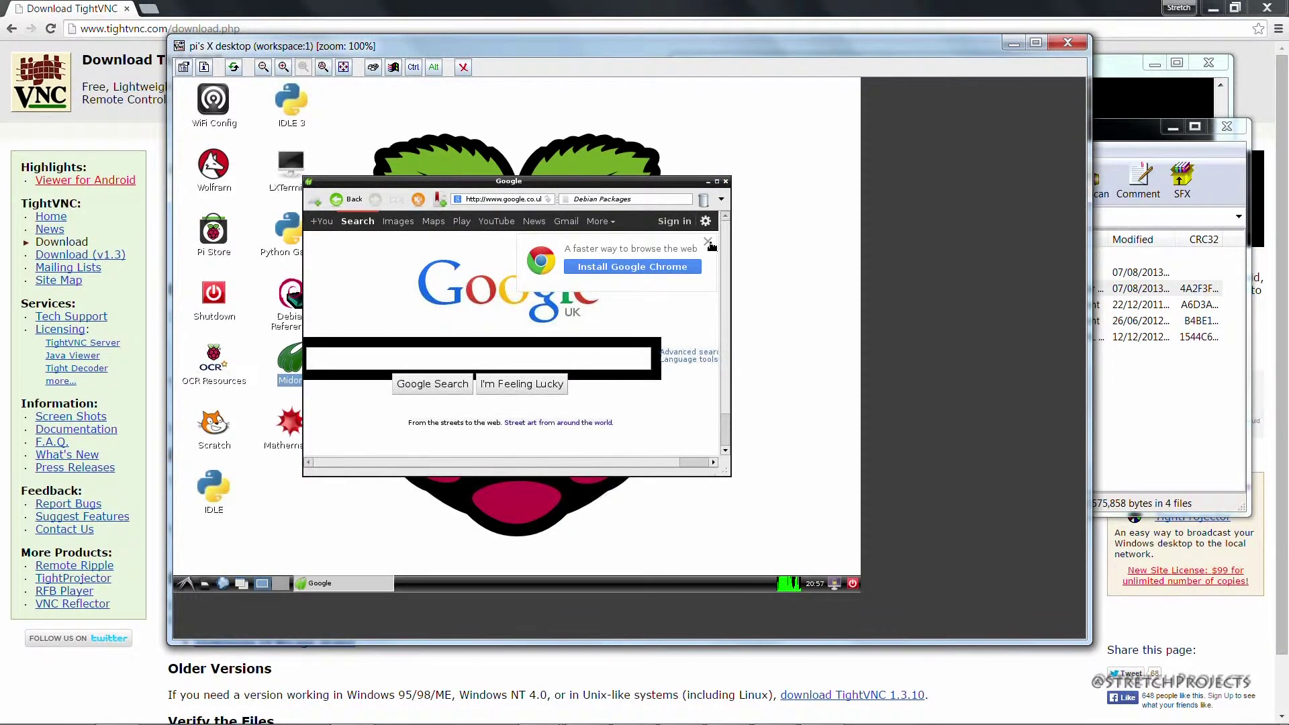
click(708, 242)
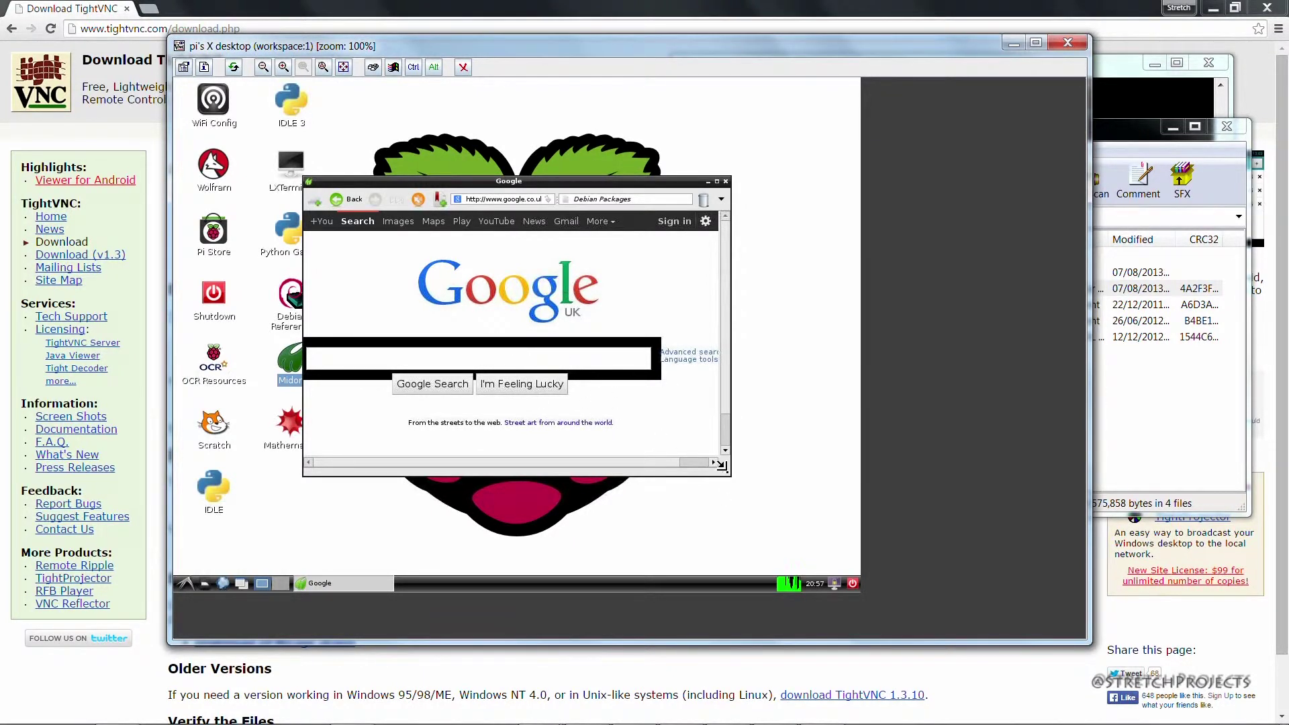
drag(730, 475, 812, 522)
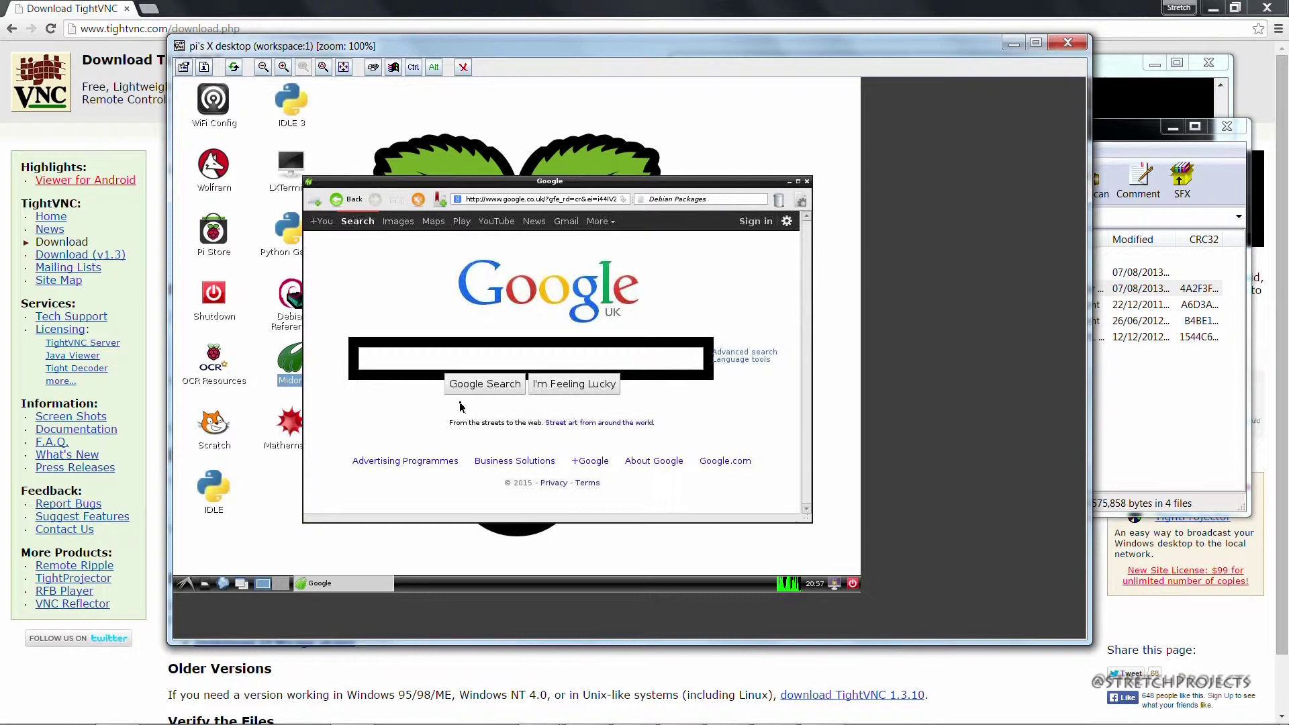
drag(303, 178, 272, 151)
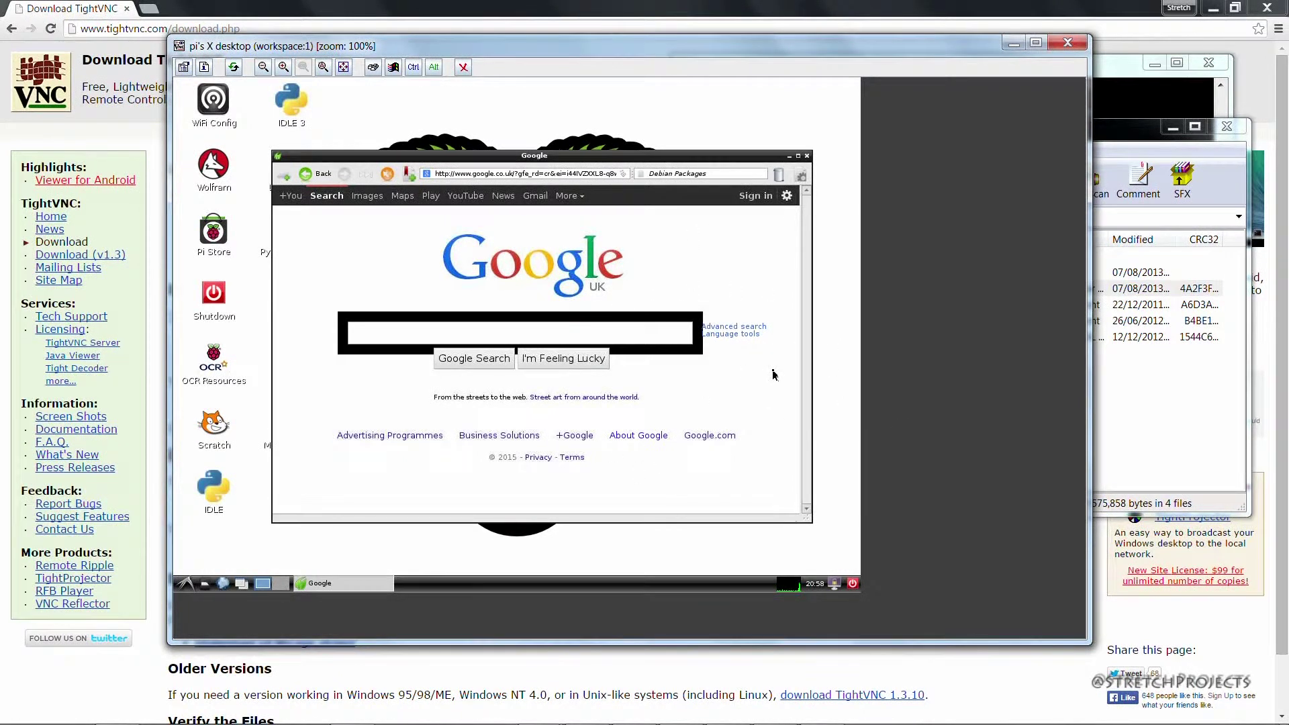
click(1184, 478)
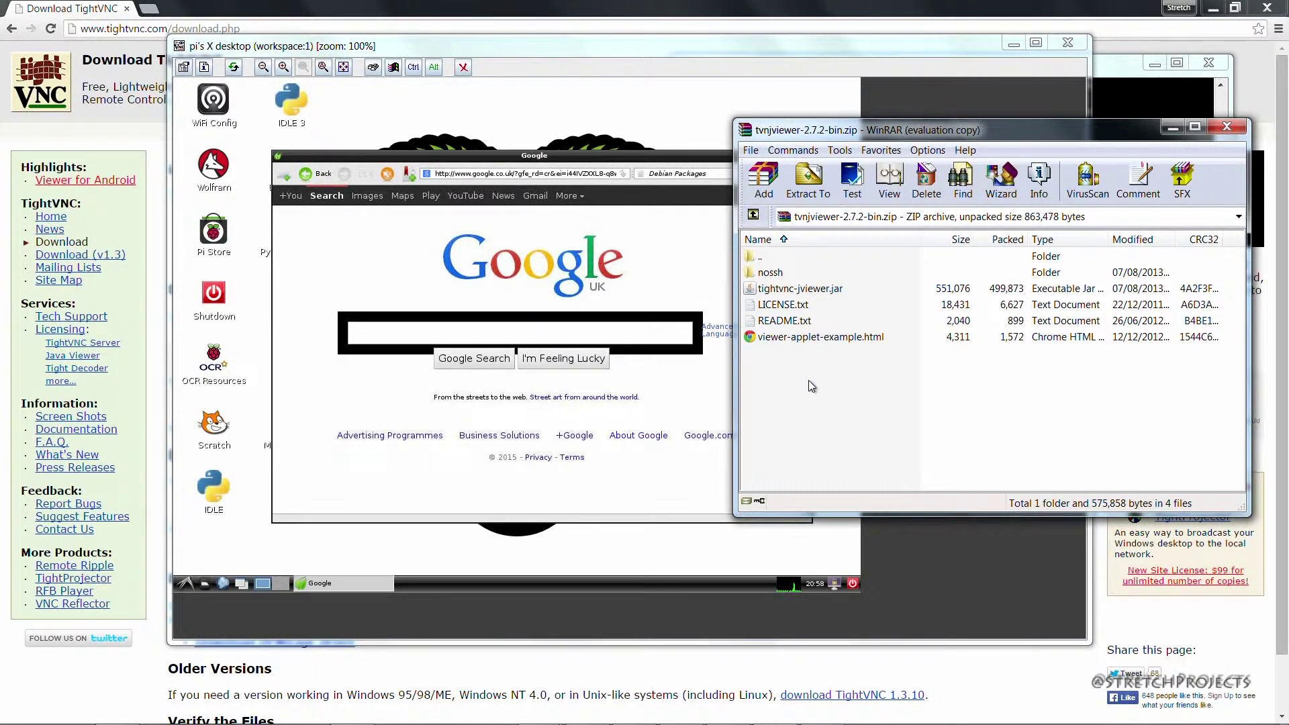
drag(809, 380, 769, 279)
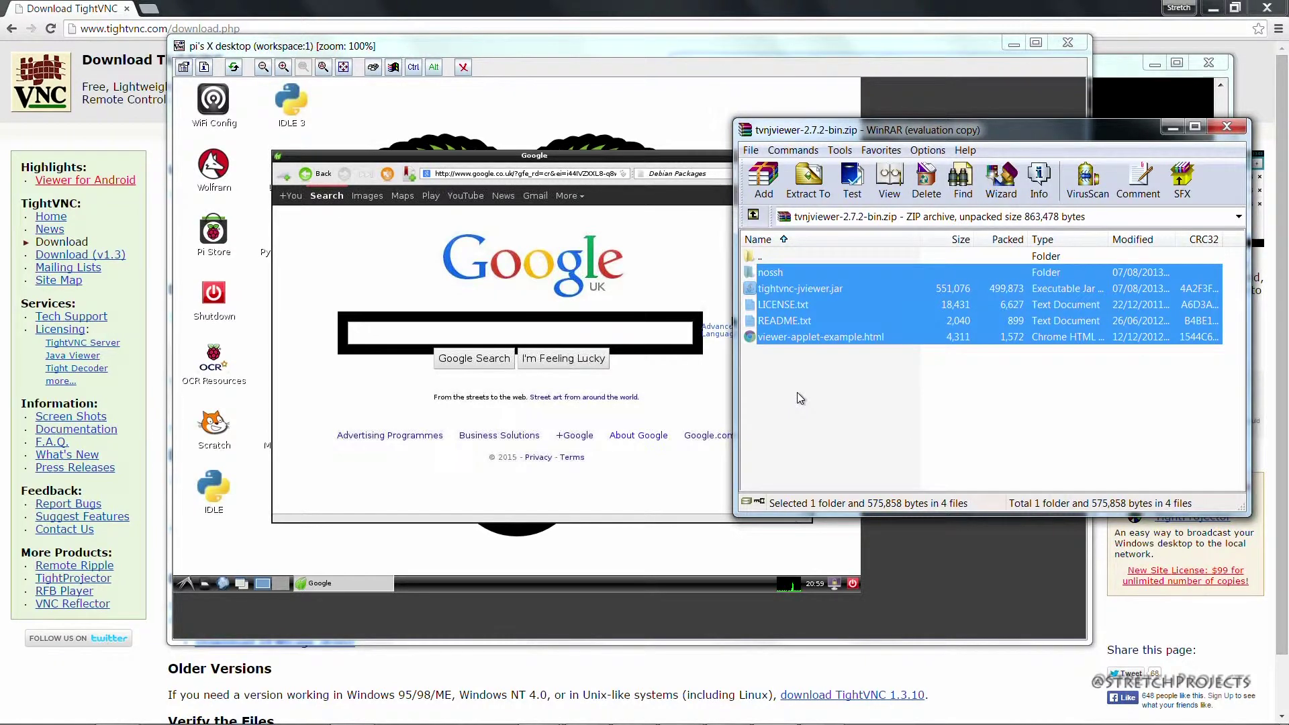
click(781, 290)
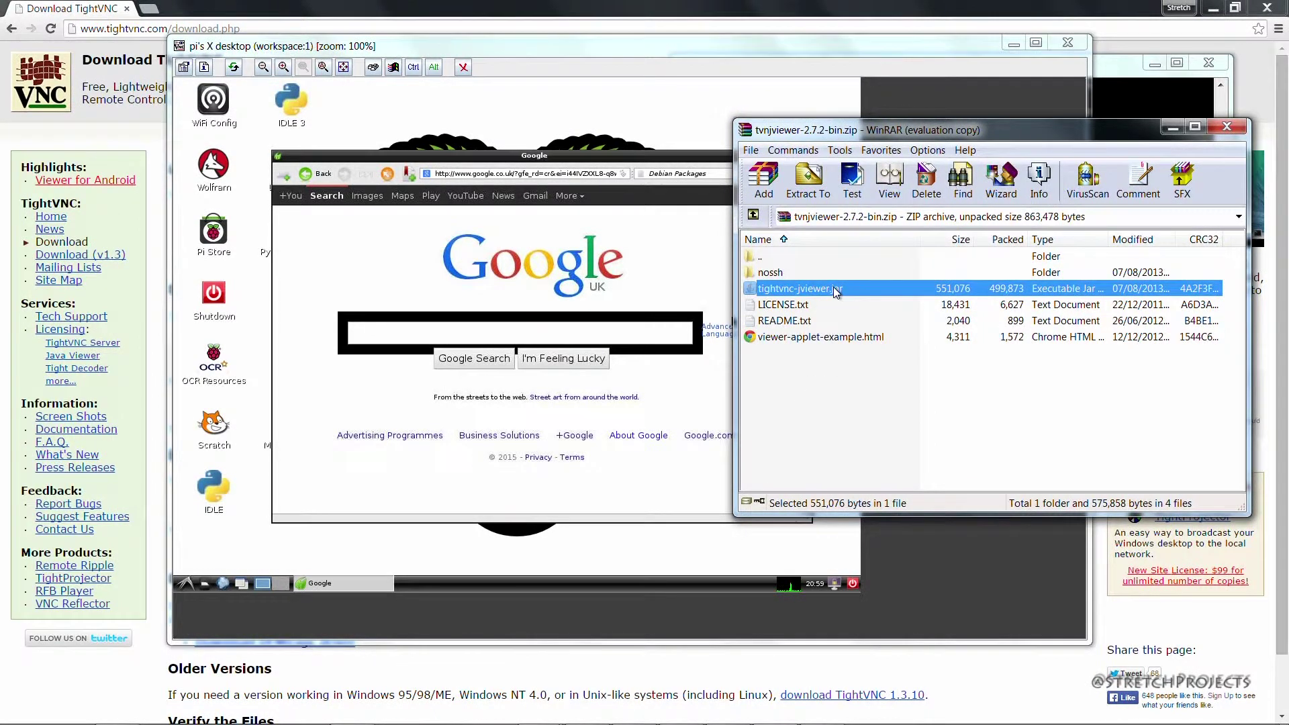
click(842, 391)
click(893, 573)
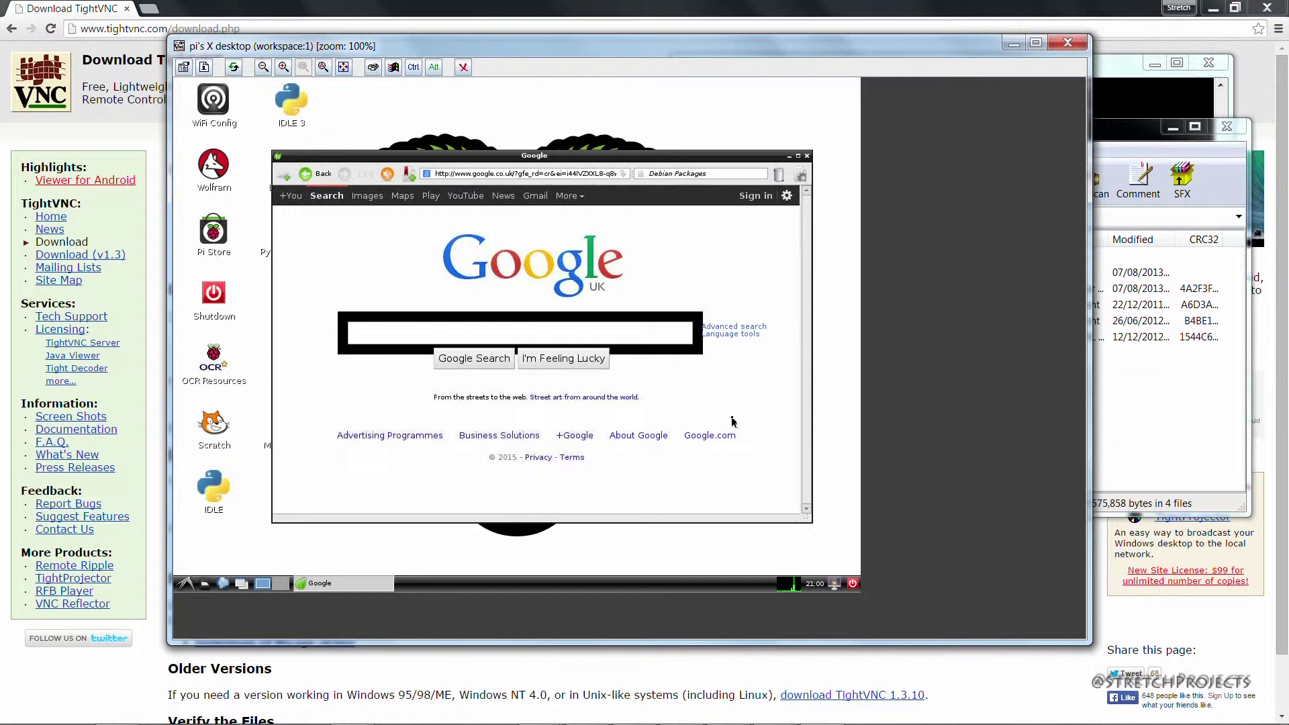
- Close the Midori window with its title-bar close button
click(809, 158)
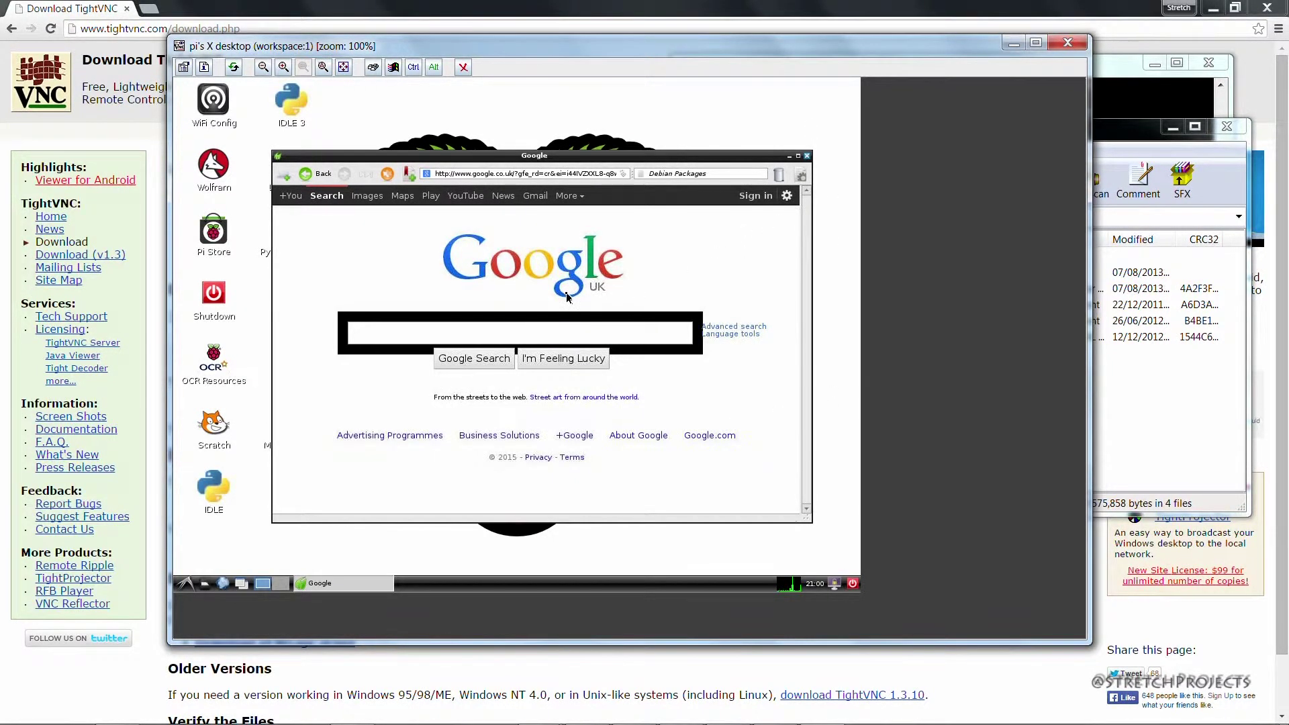